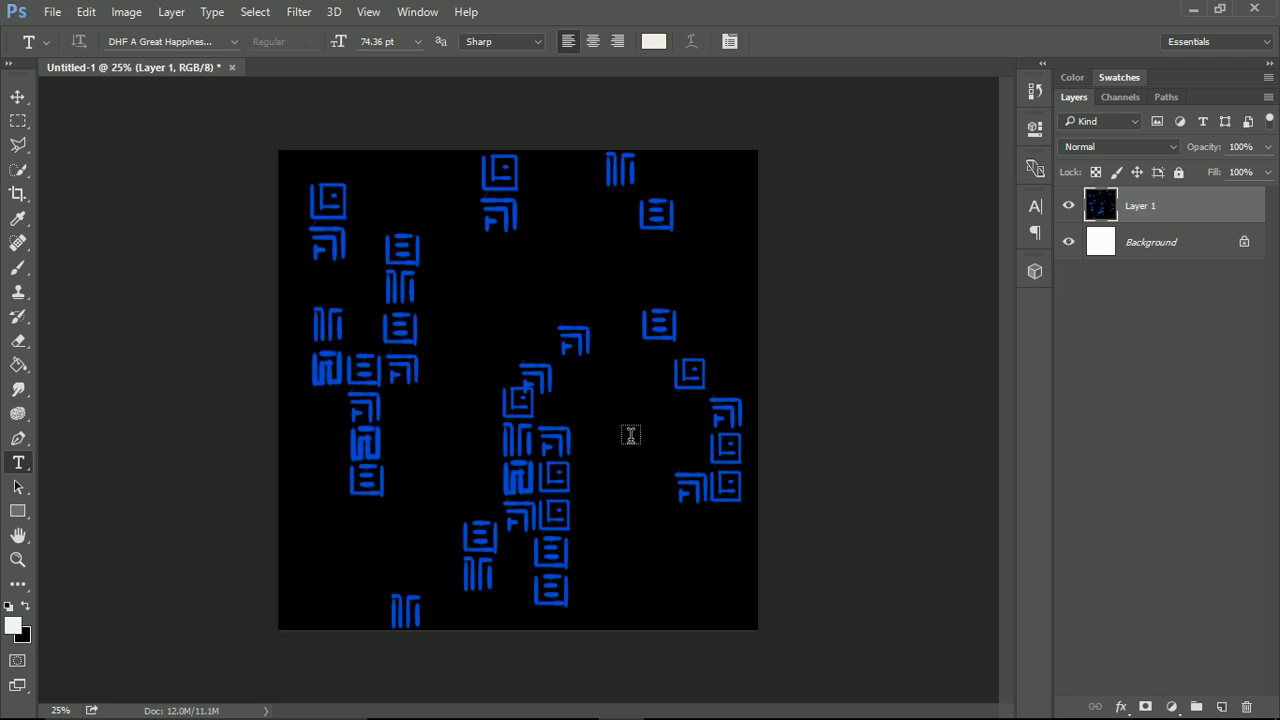
# Create a new document 1024 pixels wide and 1024 pixels high.
pyautogui.hotkey('ctrl', 'n')
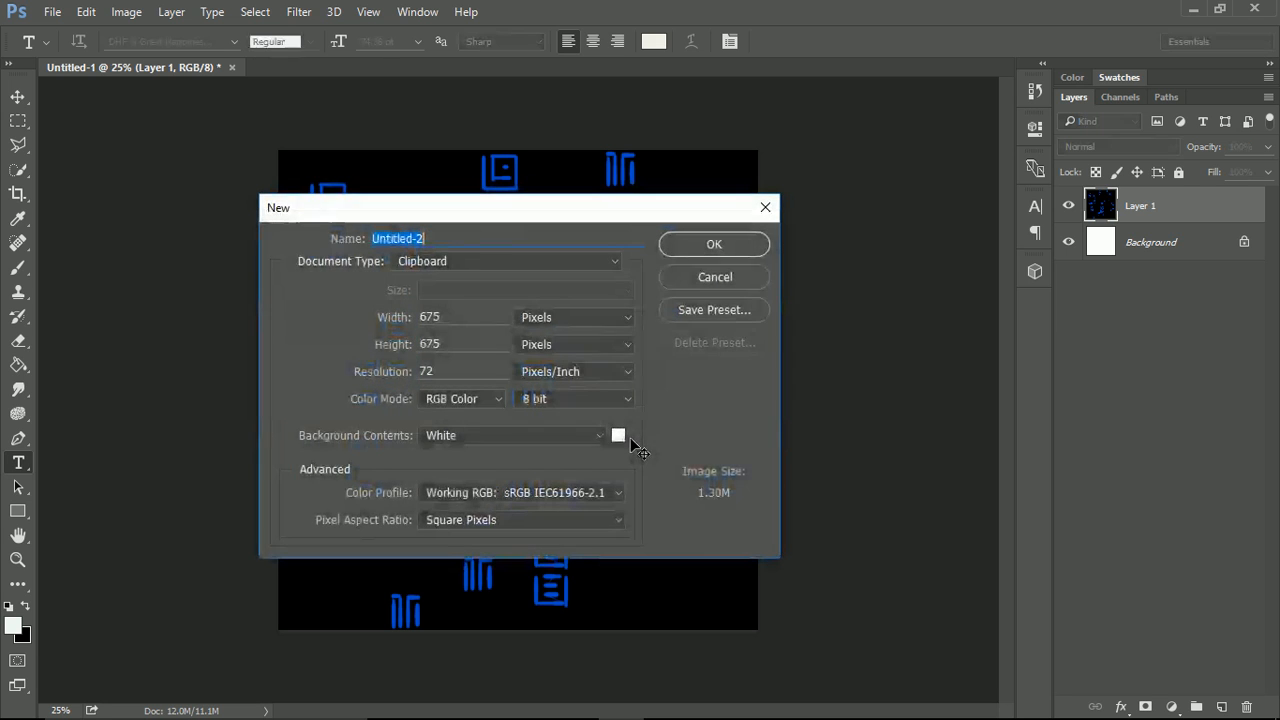
pyautogui.moveTo(465, 316); pyautogui.dragTo(333, 316)
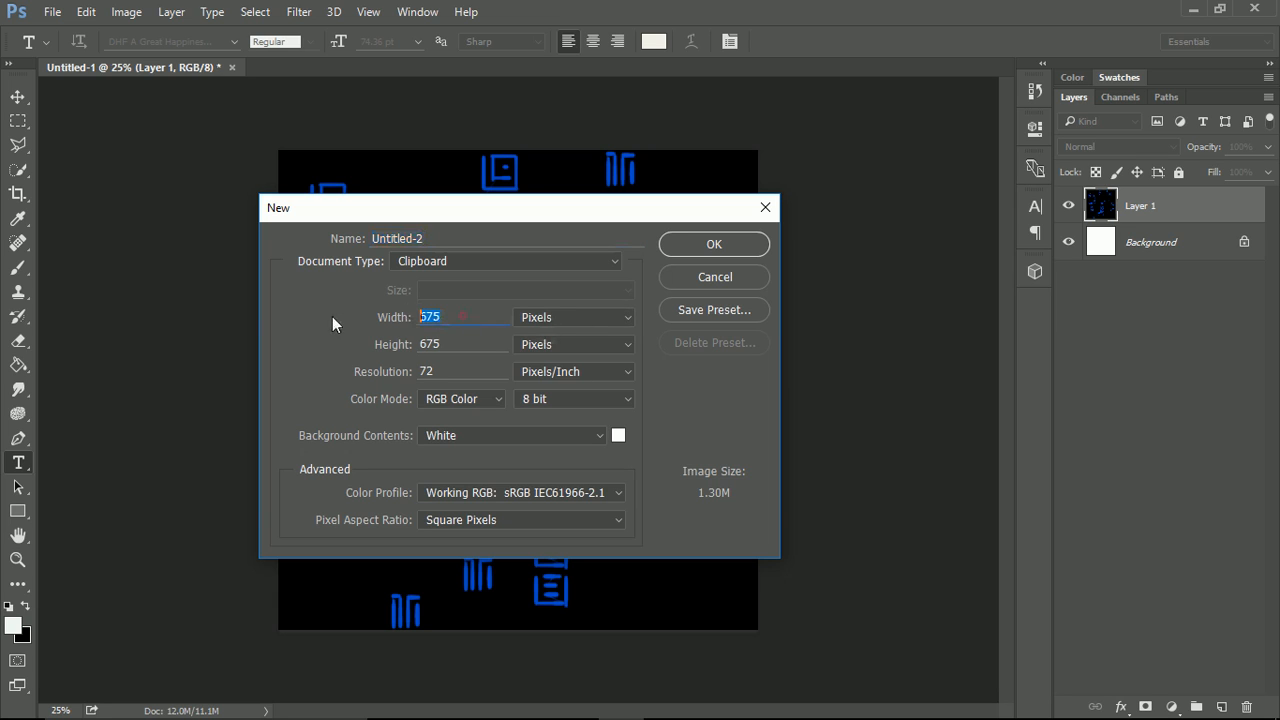
pyautogui.write('1024')
pyautogui.press('Tab')
pyautogui.write('1024')
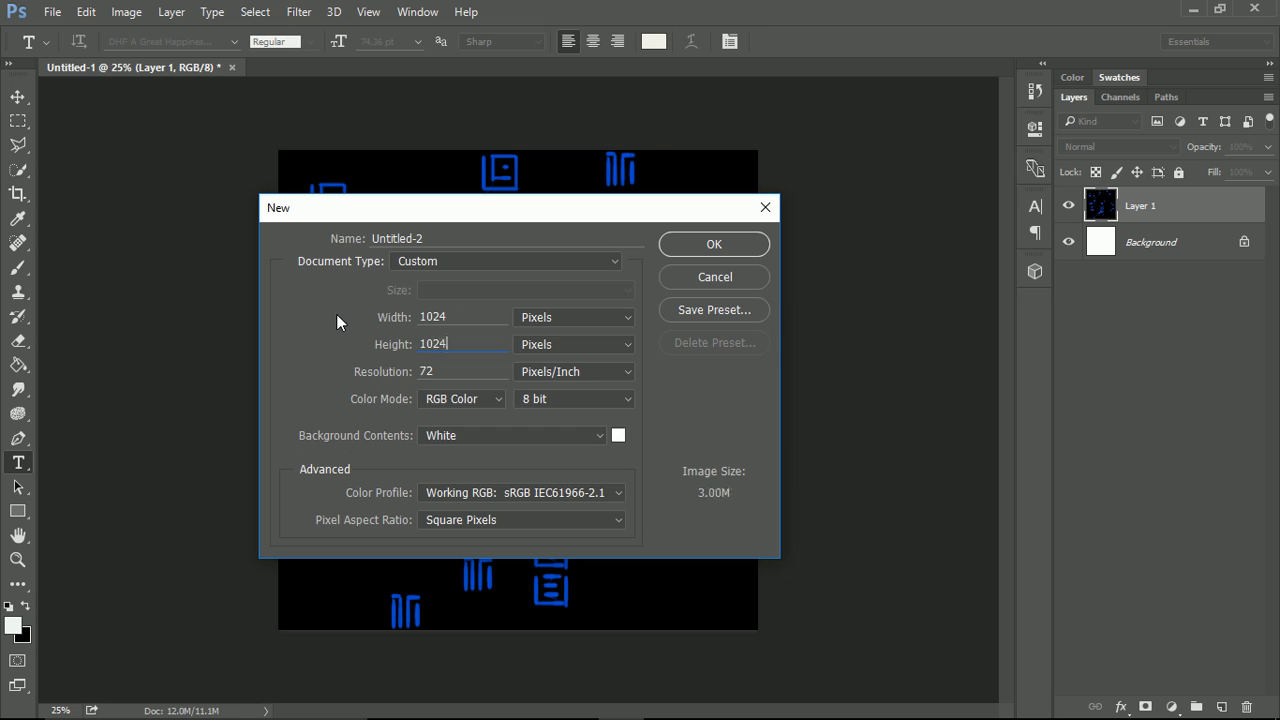
pyautogui.press('Return')
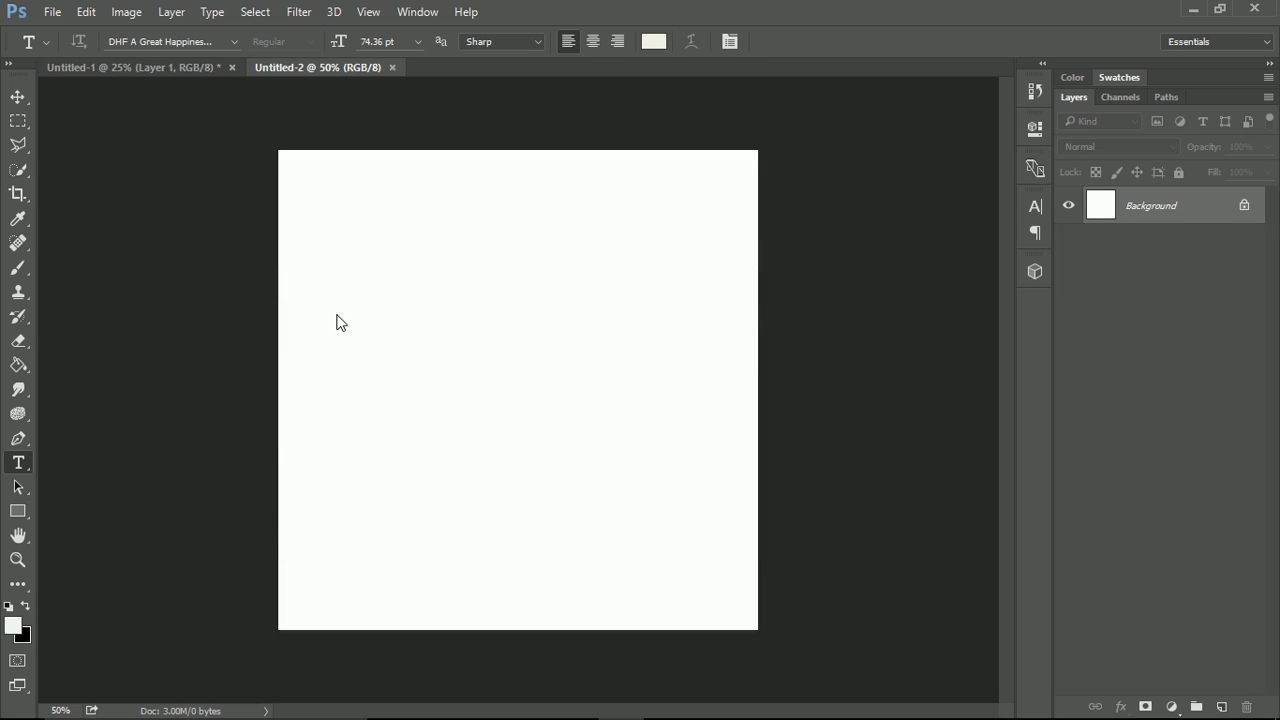
# Add an empty layer and delete the white Background layer to leave a transparent canvas.
pyautogui.click(1221, 707)
pyautogui.click(1151, 248)
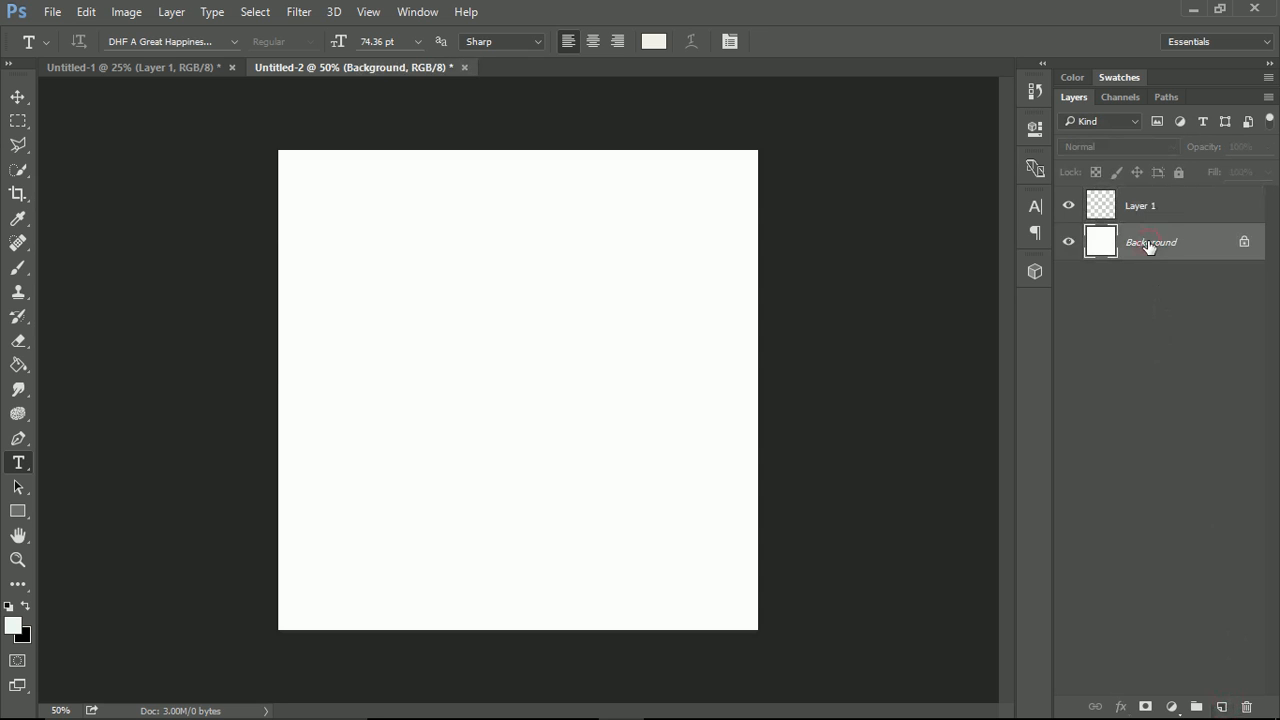
pyautogui.press('Delete')
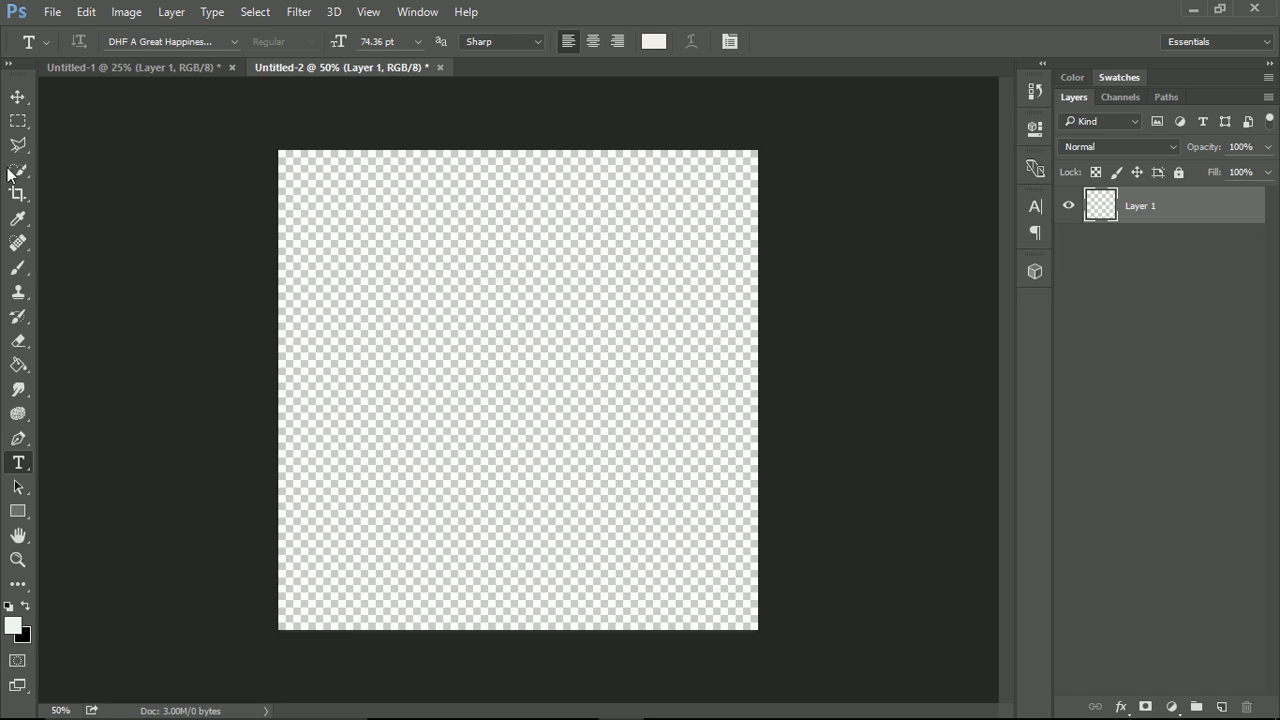
# Choose the Brush tool and set the foreground colour to bright blue 2c78f5.
pyautogui.click(25, 268)
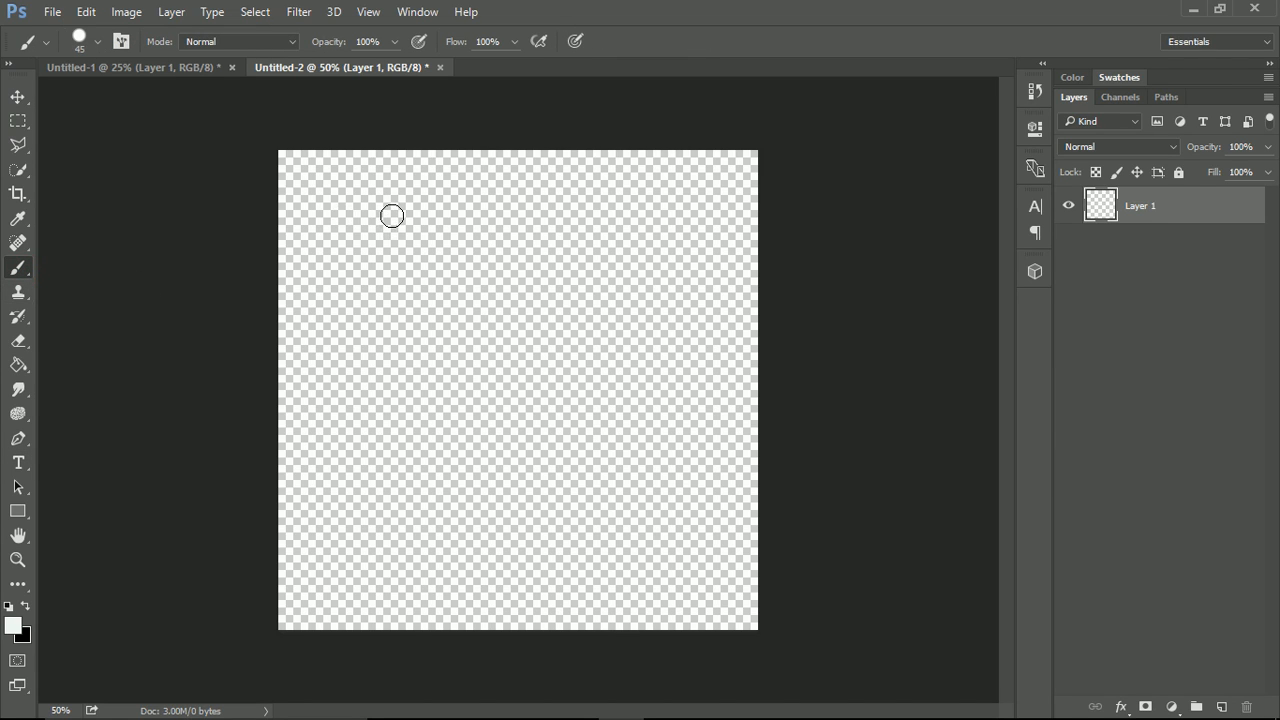
pyautogui.click(13, 625)
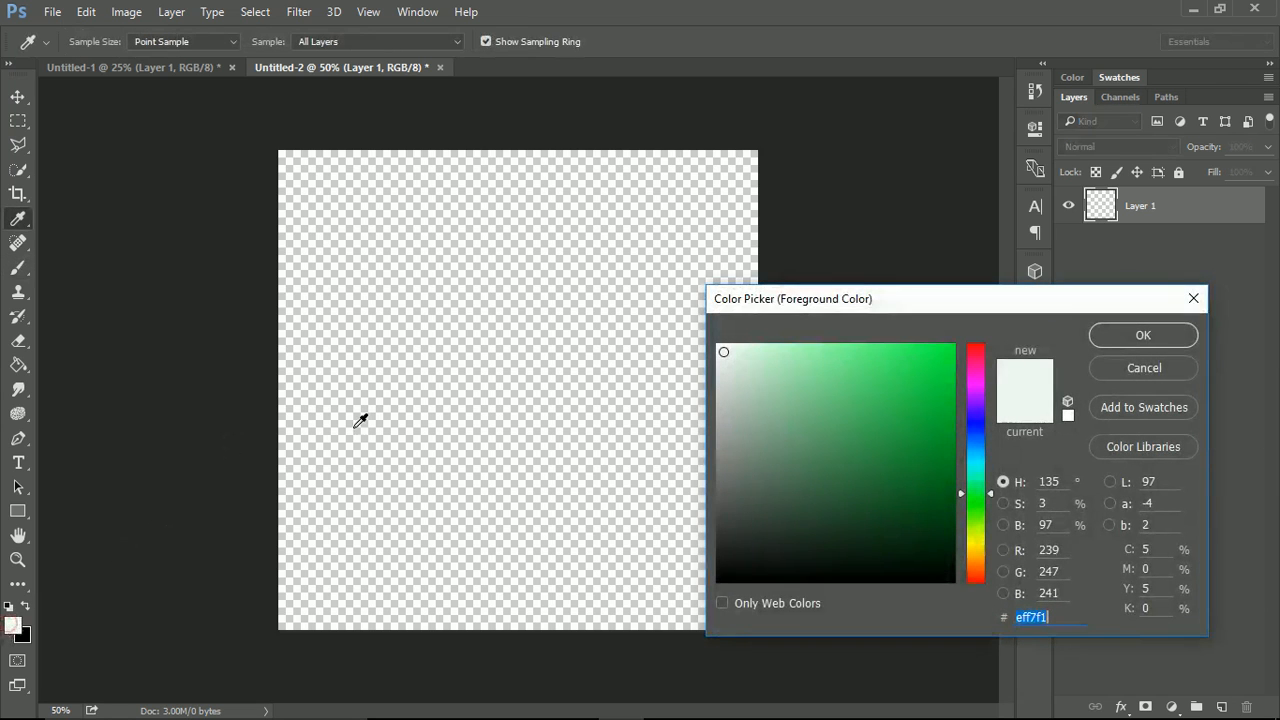
pyautogui.click(979, 441)
pyautogui.moveTo(917, 388); pyautogui.dragTo(912, 353)
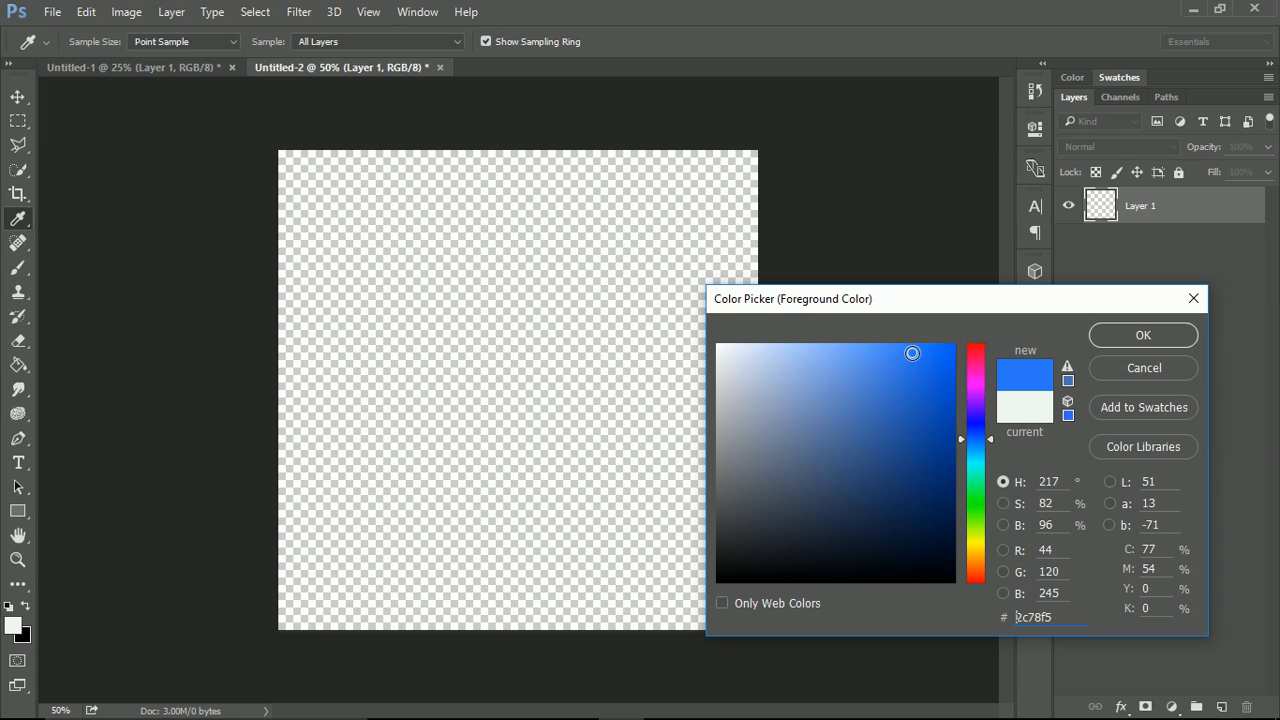
pyautogui.click(1122, 335)
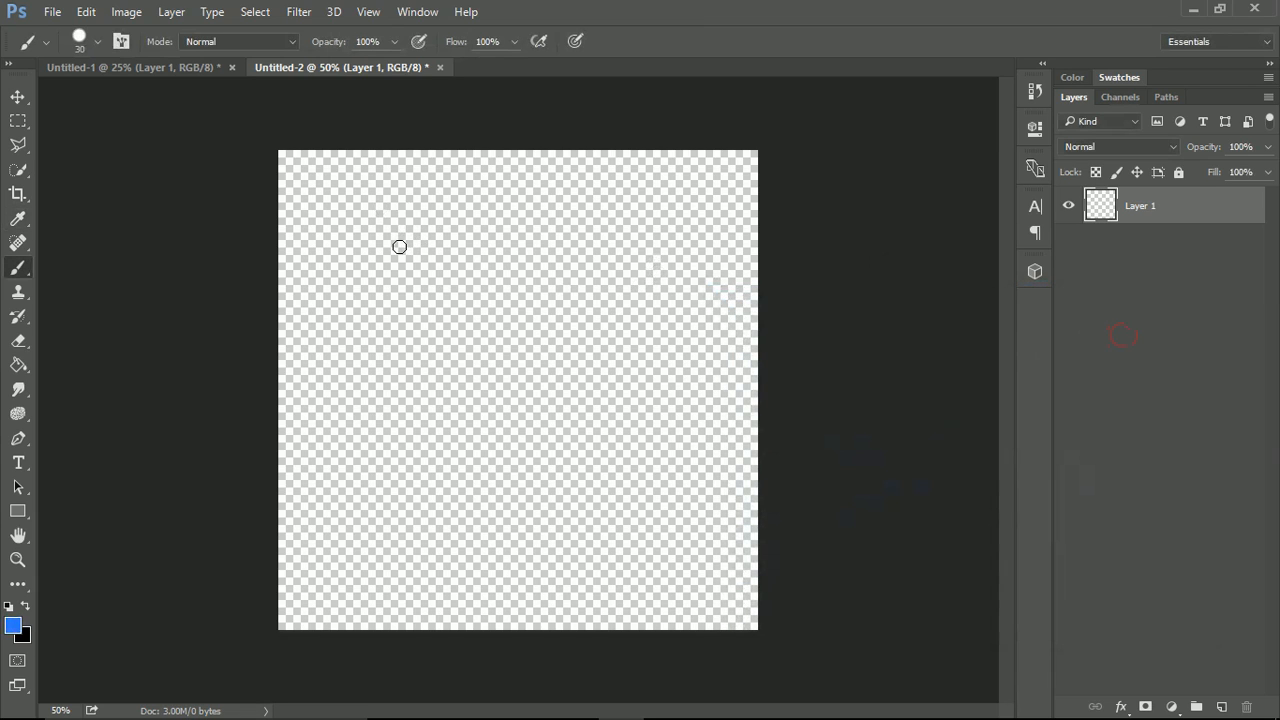
# Reduce the brush to 25 px and switch it to a soft round tip with 0% hardness, trying out strokes.
pyautogui.press('[')
pyautogui.moveTo(314, 190)
pyautogui.mouseDown()
pyautogui.moveTo(360, 259)
pyautogui.moveTo(397, 270)
pyautogui.moveTo(486, 338)
pyautogui.moveTo(628, 363)
pyautogui.mouseUp()
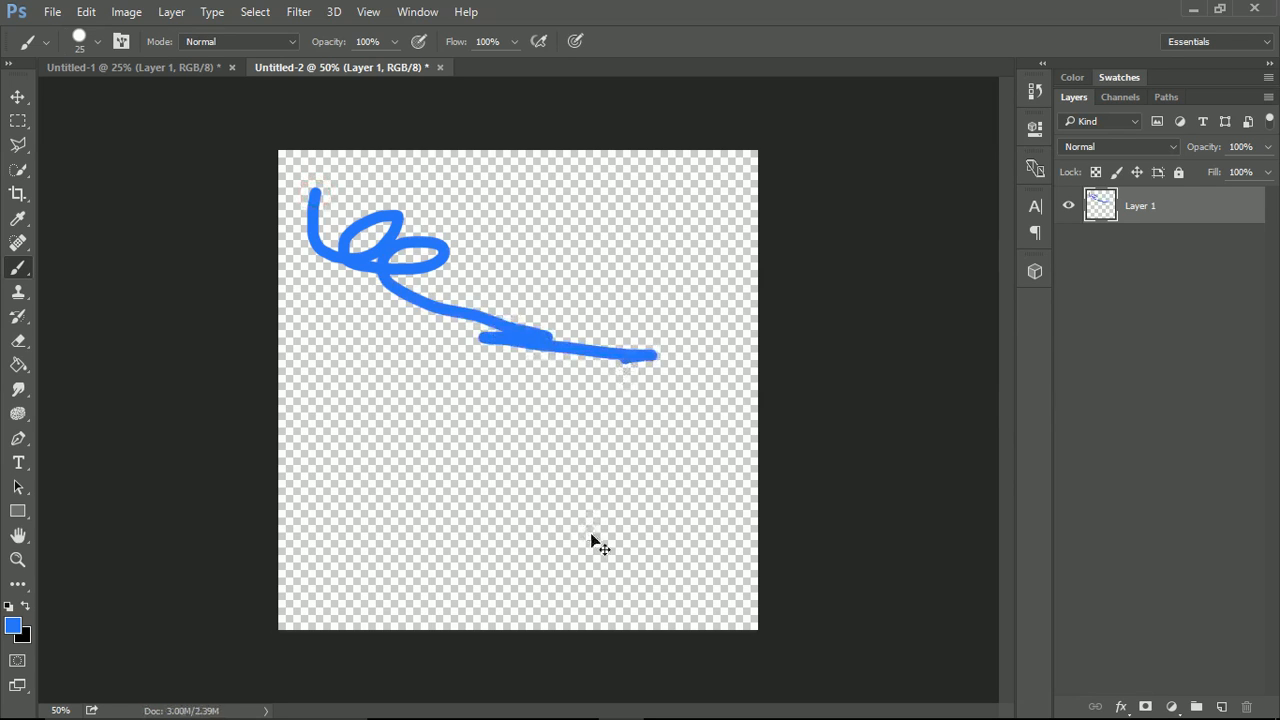
pyautogui.hotkey('ctrl', 'z')
pyautogui.click(97, 41)
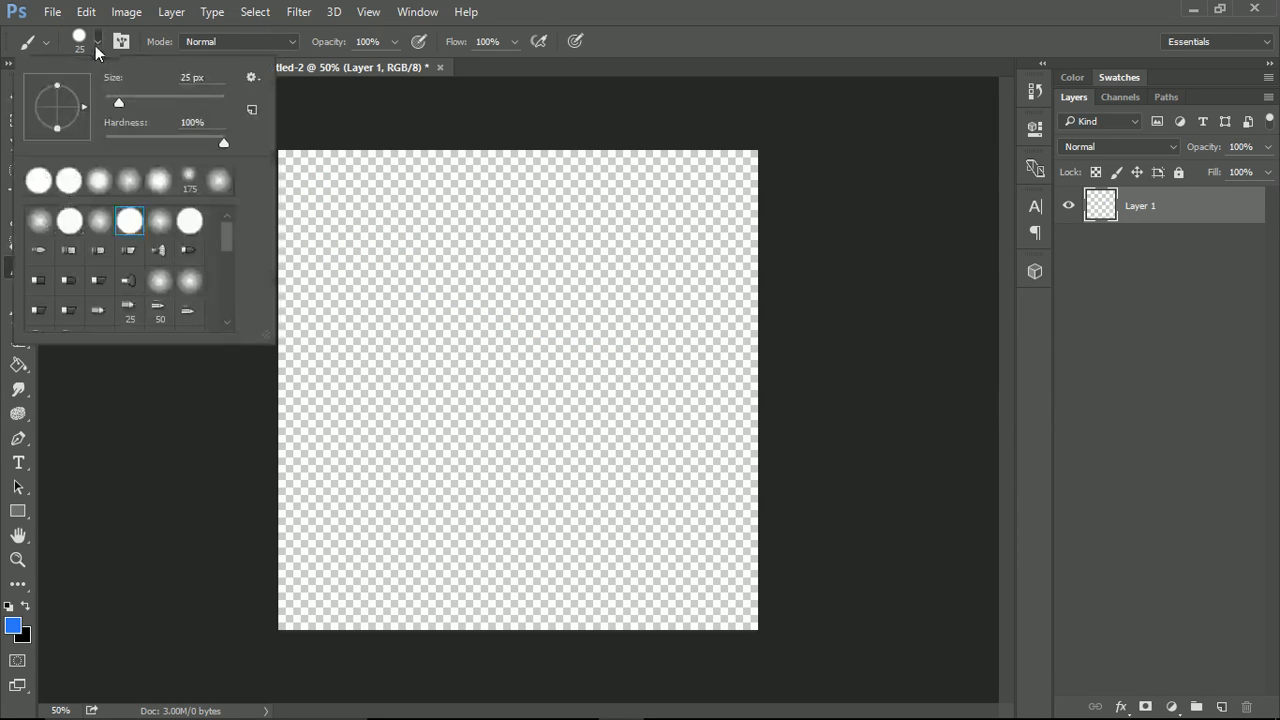
pyautogui.click(101, 221)
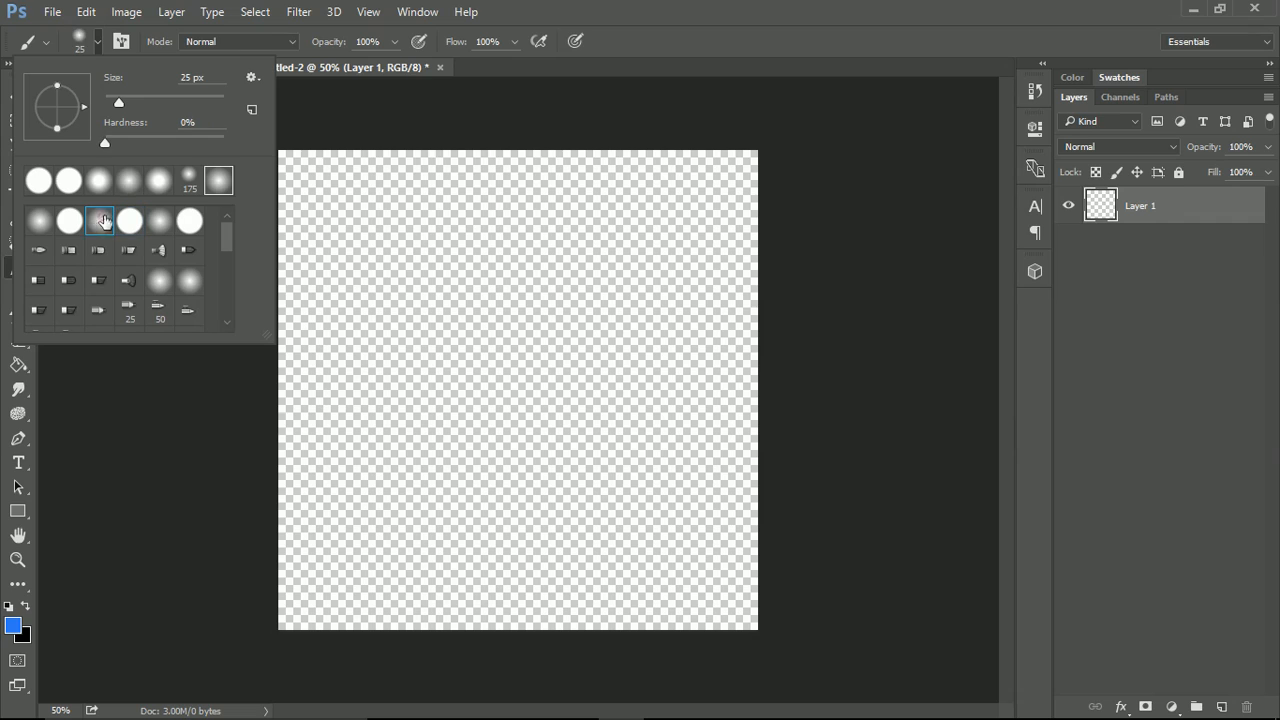
pyautogui.moveTo(295, 167)
pyautogui.mouseDown()
pyautogui.moveTo(296, 200)
pyautogui.moveTo(357, 206)
pyautogui.mouseUp()
pyautogui.hotkey('ctrl', 'z')
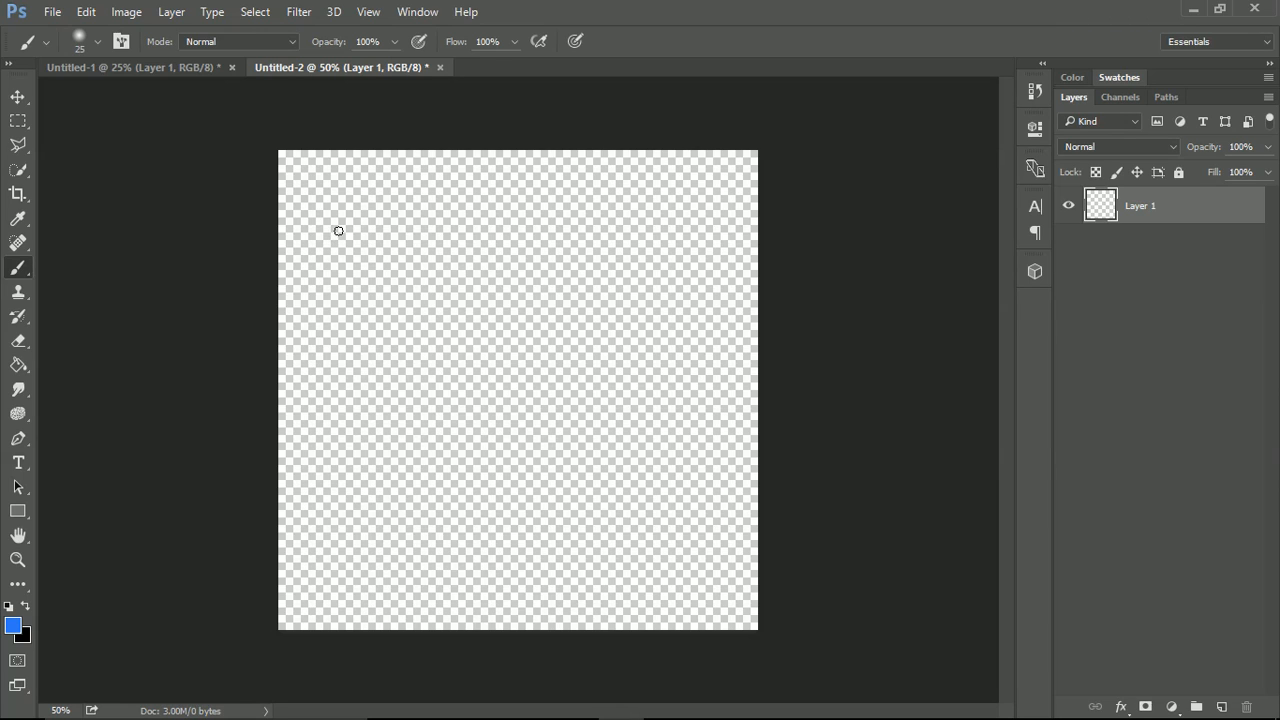
# Check the sample glyphs in Untitled-1, and paint a square spiral glyph near the upper-left corner of the Untitled-2 canvas.
pyautogui.click(165, 70)
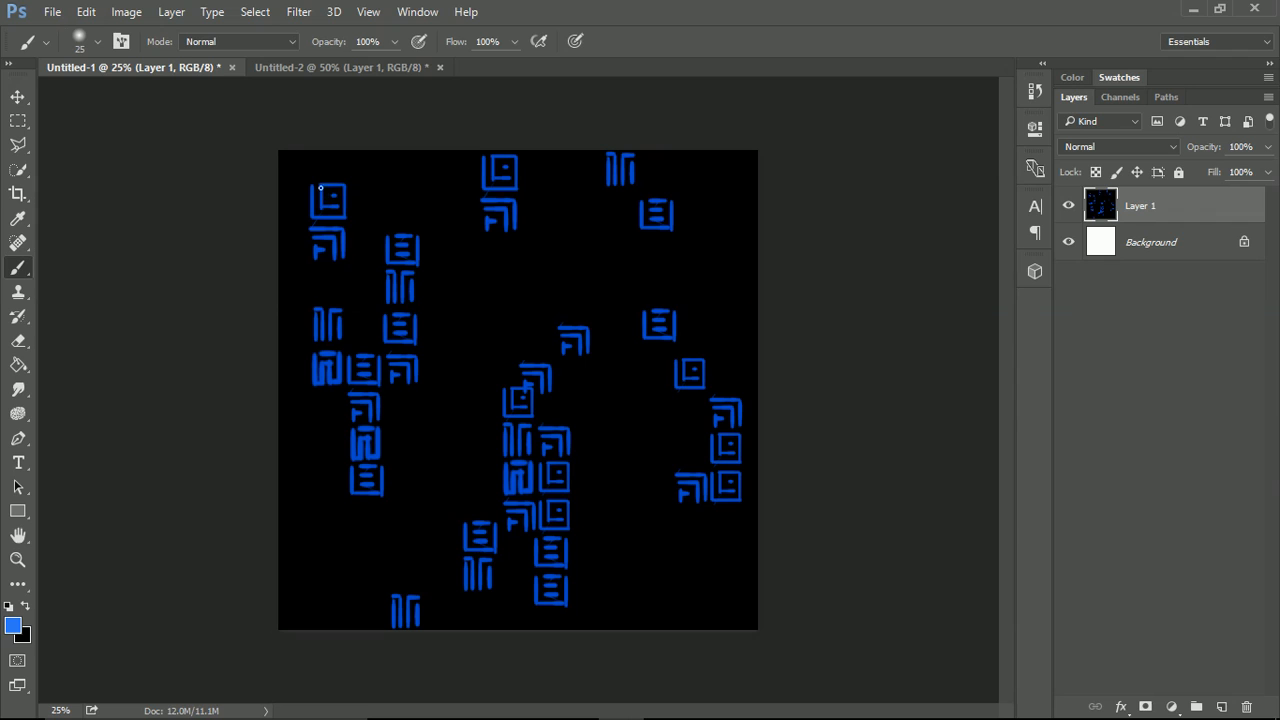
pyautogui.click(306, 70)
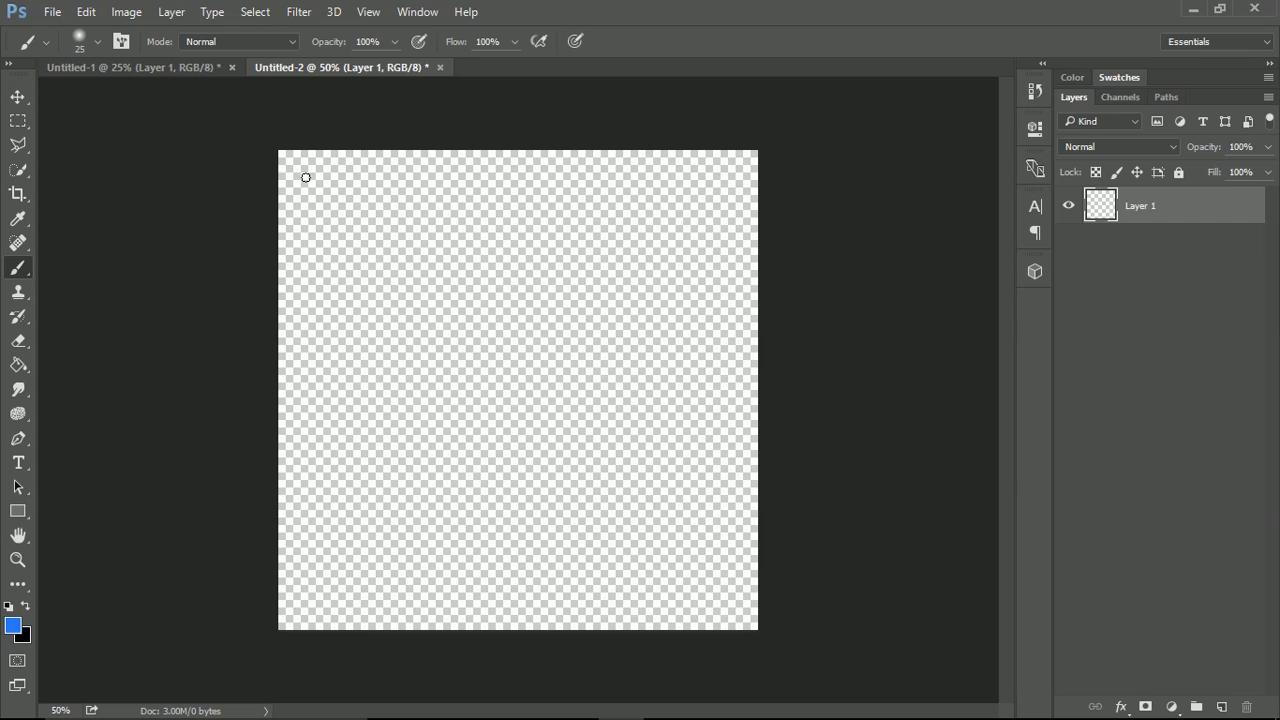
pyautogui.moveTo(308, 177); pyautogui.dragTo(313, 218)
pyautogui.hotkey('ctrl', 'z')
pyautogui.scroll(5, 309, 189)
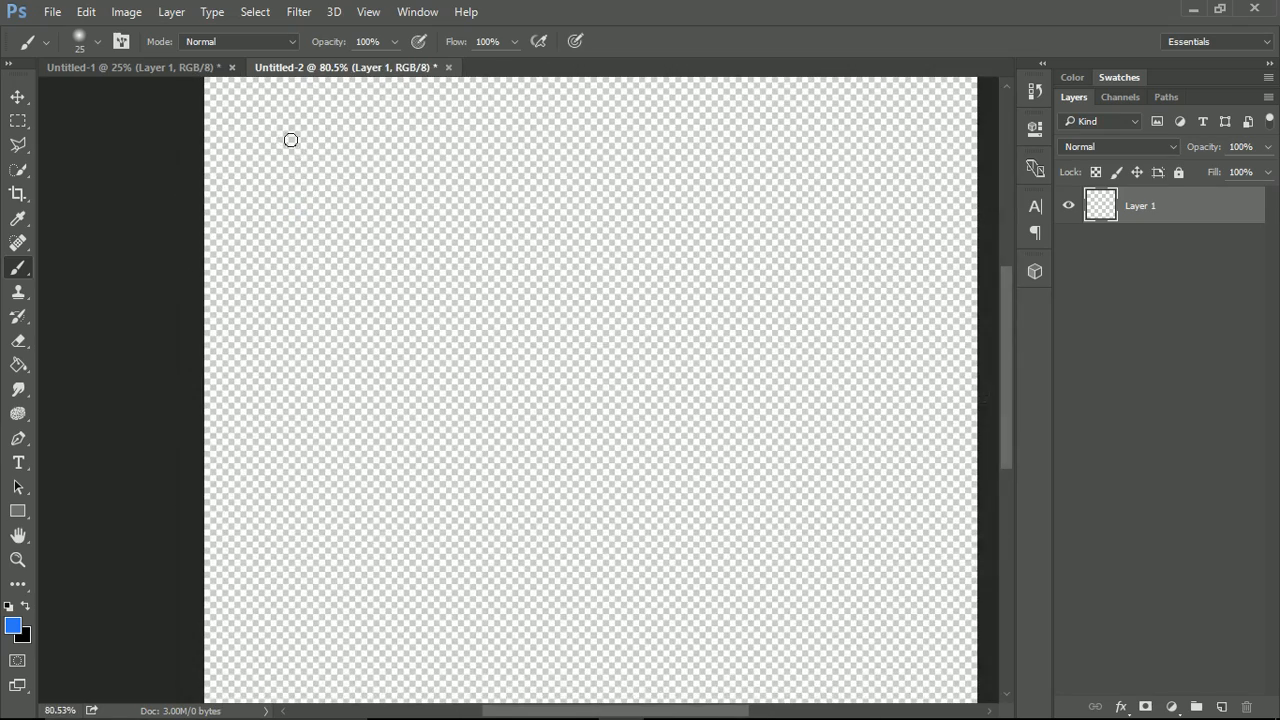
pyautogui.moveTo(257, 108)
pyautogui.mouseDown()
pyautogui.moveTo(258, 190)
pyautogui.moveTo(346, 190)
pyautogui.moveTo(345, 110)
pyautogui.moveTo(281, 111)
pyautogui.moveTo(288, 162)
pyautogui.moveTo(318, 158)
pyautogui.moveTo(318, 133)
pyautogui.moveTo(310, 141)
pyautogui.mouseUp()
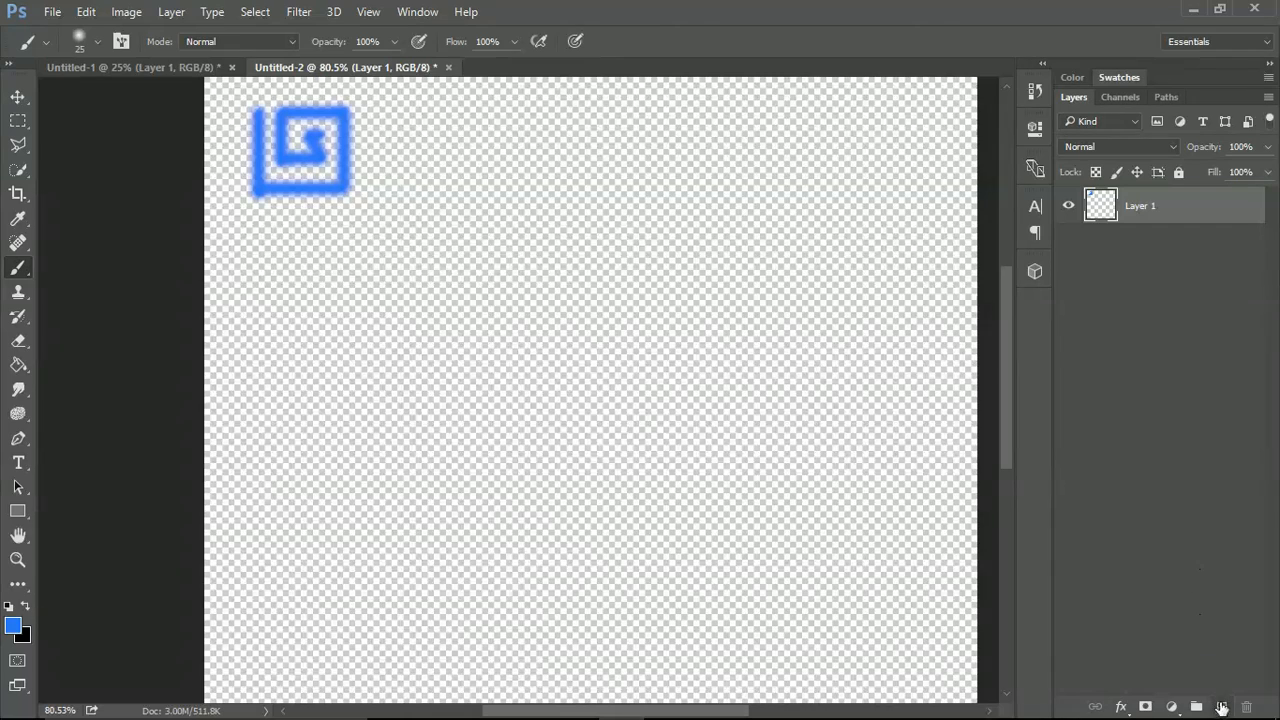
# Add a layer and paint a second glyph of nested corner strokes with a small inner hook directly below the spiral.
pyautogui.click(1221, 707)
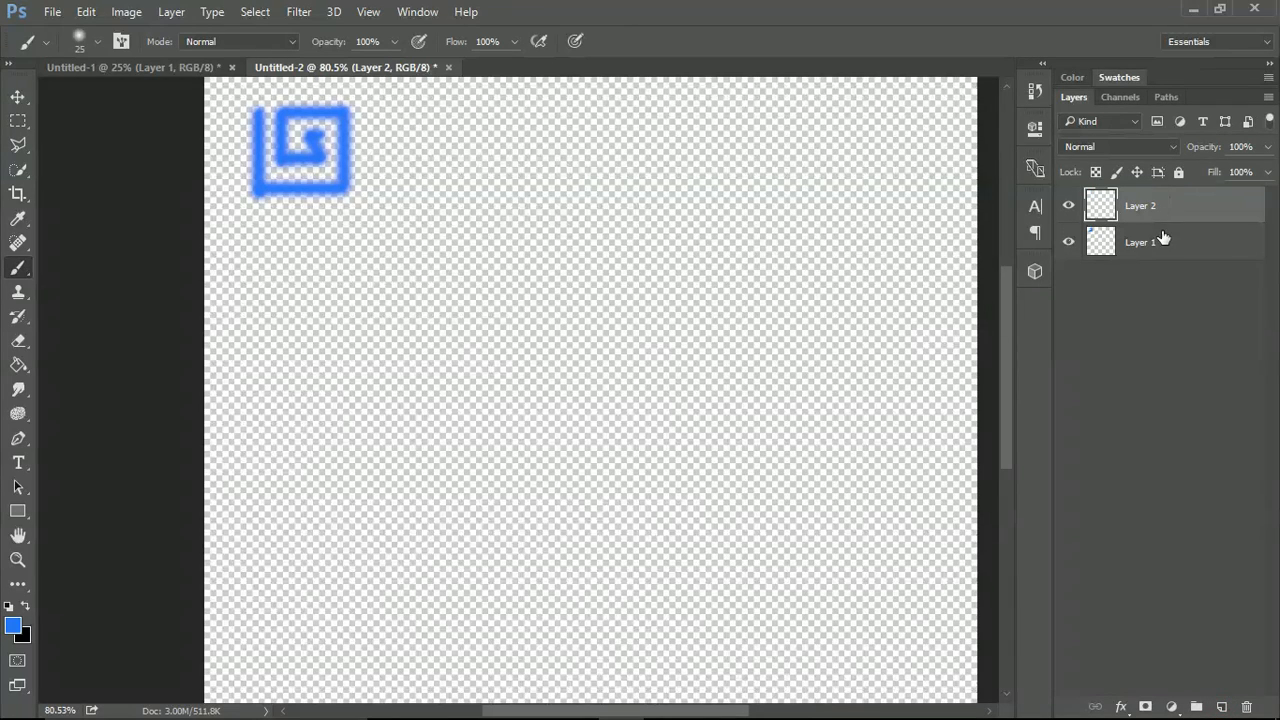
pyautogui.click(162, 68)
pyautogui.click(356, 74)
pyautogui.moveTo(259, 221)
pyautogui.mouseDown()
pyautogui.moveTo(348, 221)
pyautogui.moveTo(343, 303)
pyautogui.mouseUp()
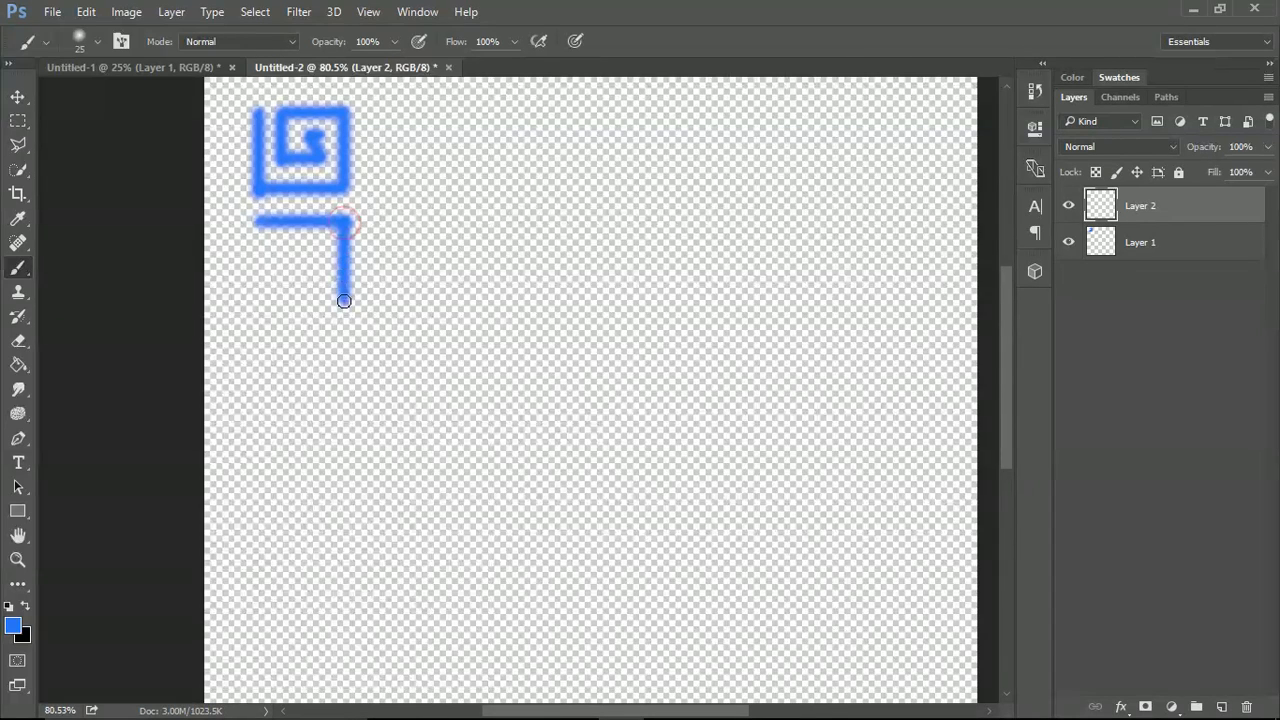
pyautogui.keyDown('shift'); pyautogui.click(267, 244); pyautogui.keyUp('shift')
pyautogui.hotkey('ctrl', 'z')
pyautogui.moveTo(269, 244)
pyautogui.mouseDown()
pyautogui.moveTo(321, 249)
pyautogui.moveTo(316, 297)
pyautogui.mouseUp()
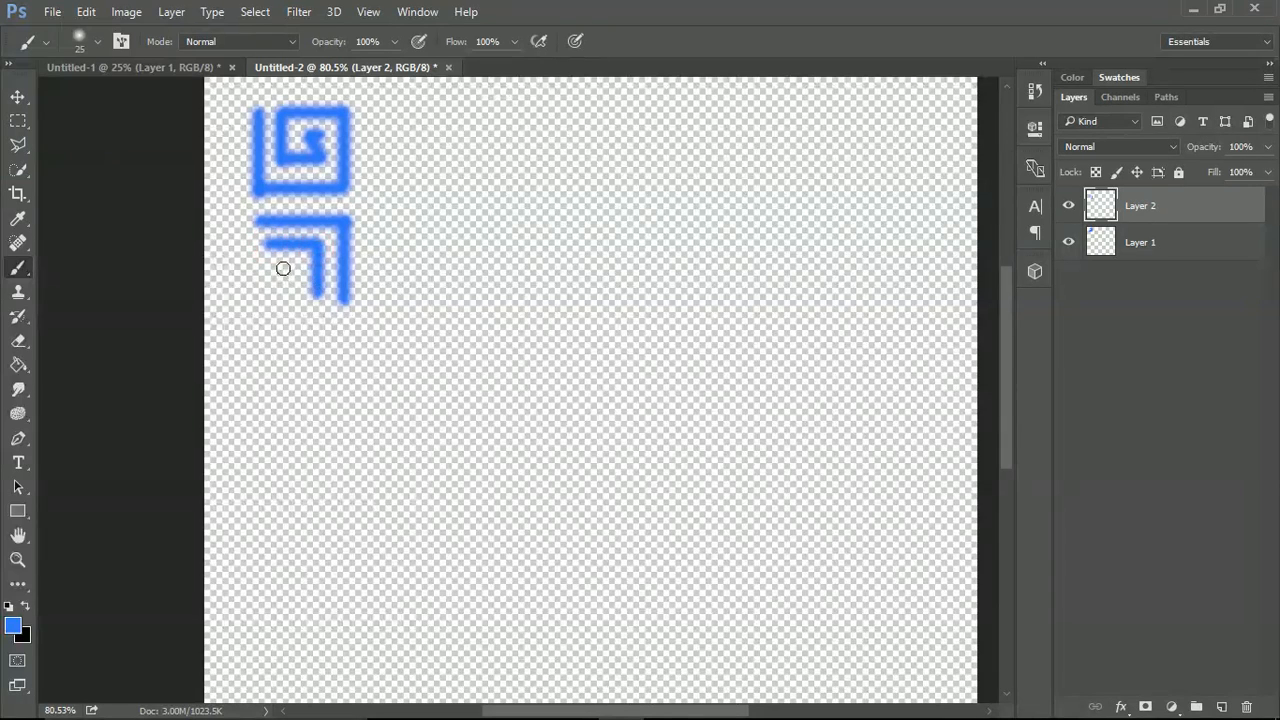
pyautogui.keyDown('shift'); pyautogui.click(280, 265); pyautogui.keyUp('shift')
# Add a layer and paint a third glyph below the second, with a U-shaped centre flanked by two short vertical bars.
pyautogui.click(1221, 707)
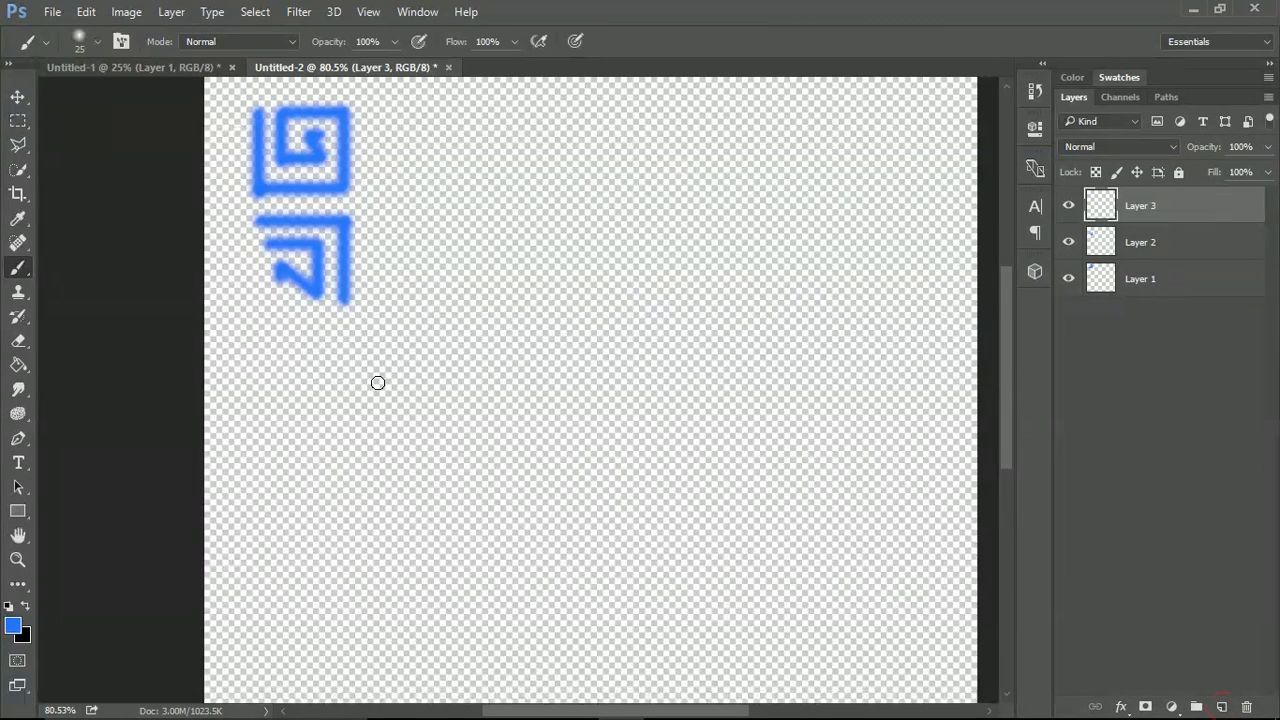
pyautogui.click(191, 69)
pyautogui.click(346, 68)
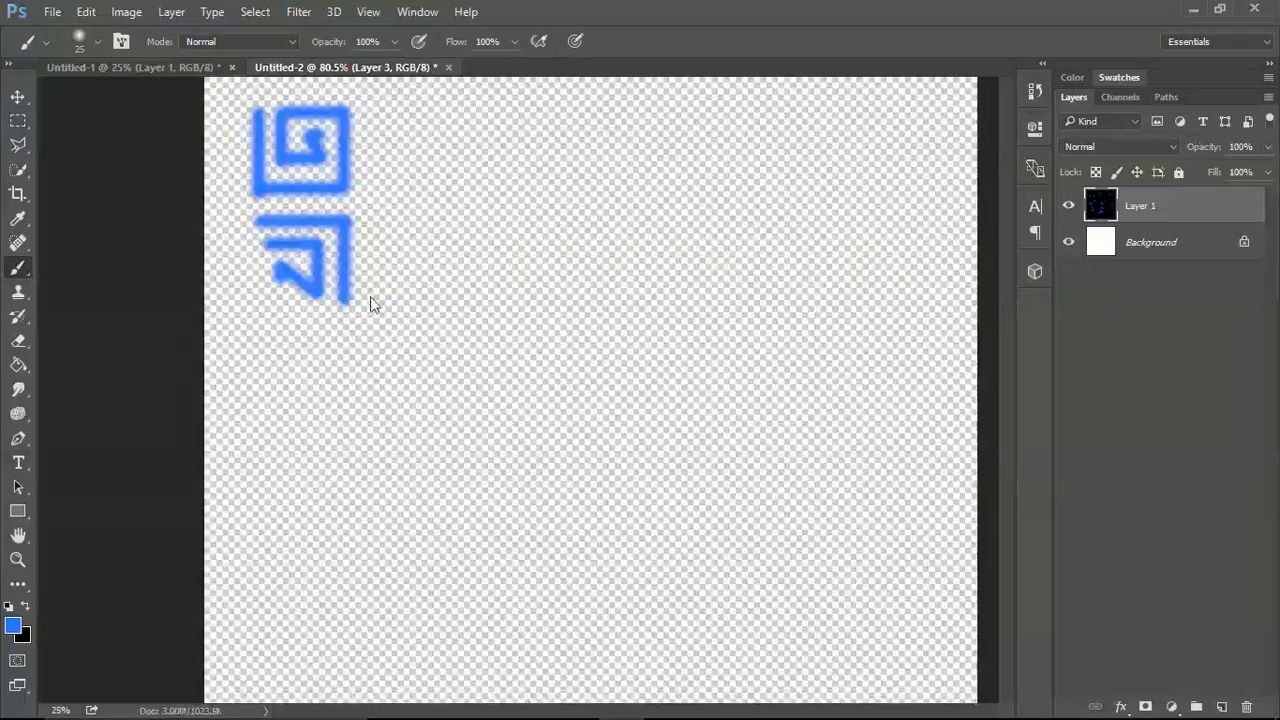
pyautogui.moveTo(269, 319)
pyautogui.mouseDown()
pyautogui.moveTo(285, 387)
pyautogui.moveTo(302, 345)
pyautogui.moveTo(310, 384)
pyautogui.moveTo(308, 317)
pyautogui.moveTo(339, 325)
pyautogui.moveTo(330, 384)
pyautogui.mouseUp()
pyautogui.hotkey('ctrl', 'z')
pyautogui.moveTo(339, 338); pyautogui.dragTo(340, 385)
pyautogui.moveTo(261, 339); pyautogui.dragTo(265, 388)
pyautogui.hotkey('ctrl', 'z')
pyautogui.moveTo(258, 338); pyautogui.dragTo(260, 391)
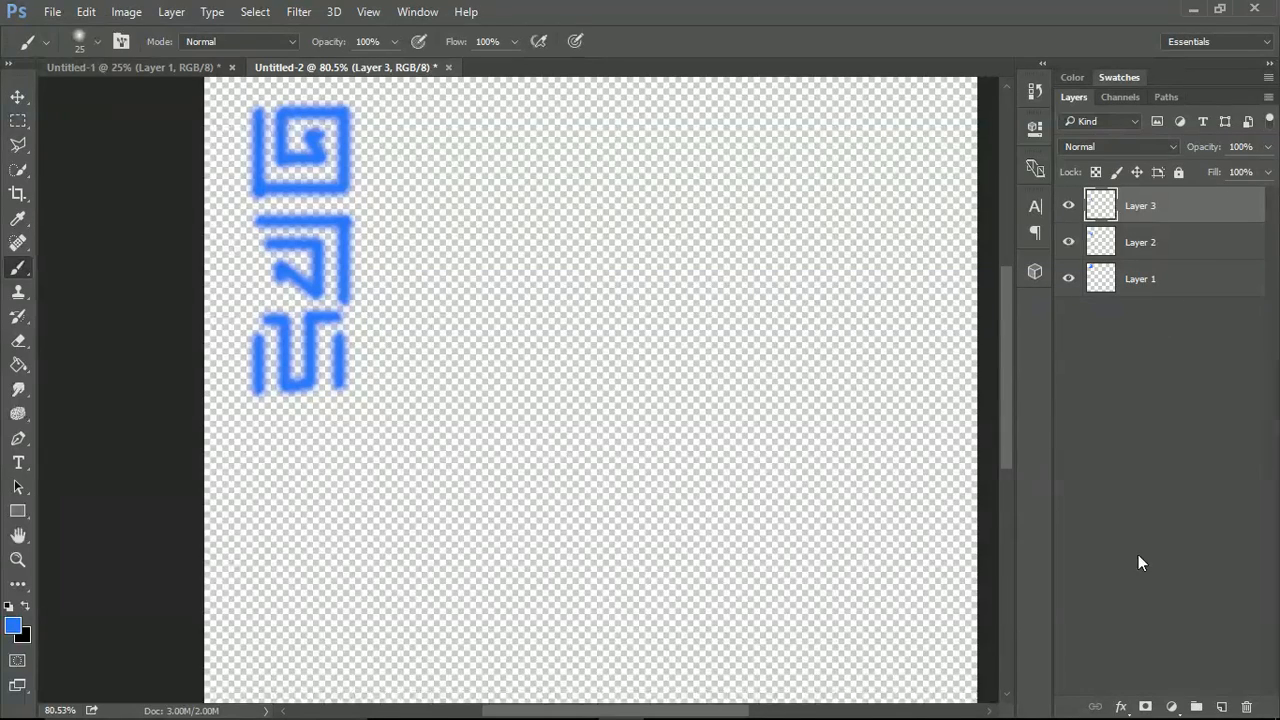
# Add a layer and paint a fourth glyph of two nested U shapes around a short vertical bar below the third.
pyautogui.click(1221, 707)
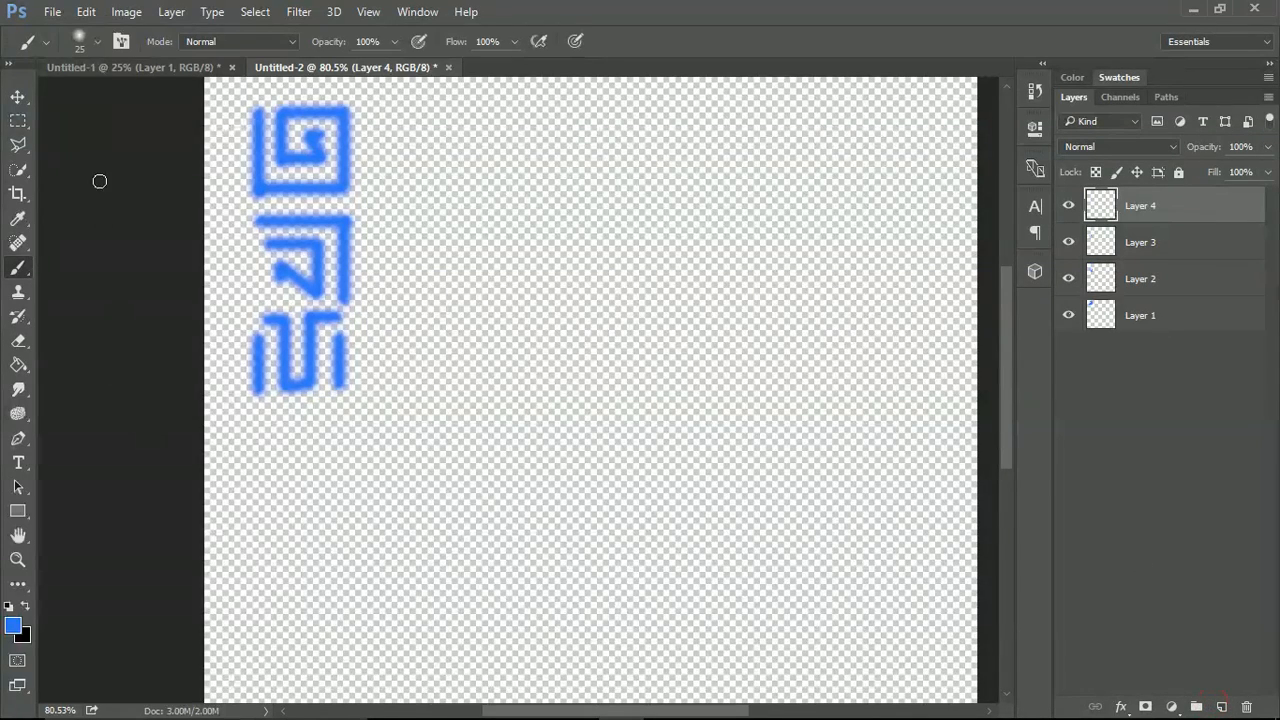
pyautogui.click(140, 67)
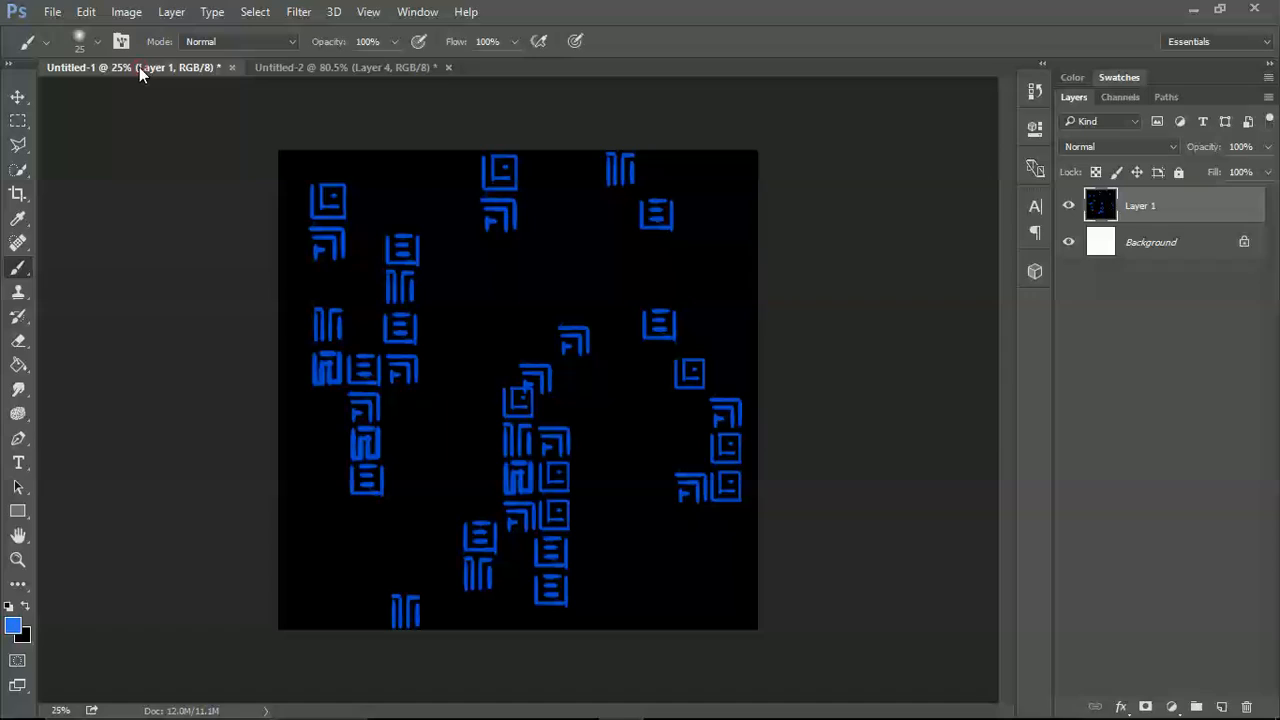
pyautogui.click(353, 67)
pyautogui.moveTo(260, 422)
pyautogui.mouseDown()
pyautogui.moveTo(264, 498)
pyautogui.moveTo(336, 499)
pyautogui.moveTo(337, 420)
pyautogui.moveTo(287, 449)
pyautogui.moveTo(290, 474)
pyautogui.moveTo(281, 459)
pyautogui.moveTo(284, 477)
pyautogui.moveTo(319, 476)
pyautogui.moveTo(314, 426)
pyautogui.moveTo(297, 427)
pyautogui.moveTo(294, 466)
pyautogui.mouseUp()
pyautogui.hotkey('ctrl', 'z')
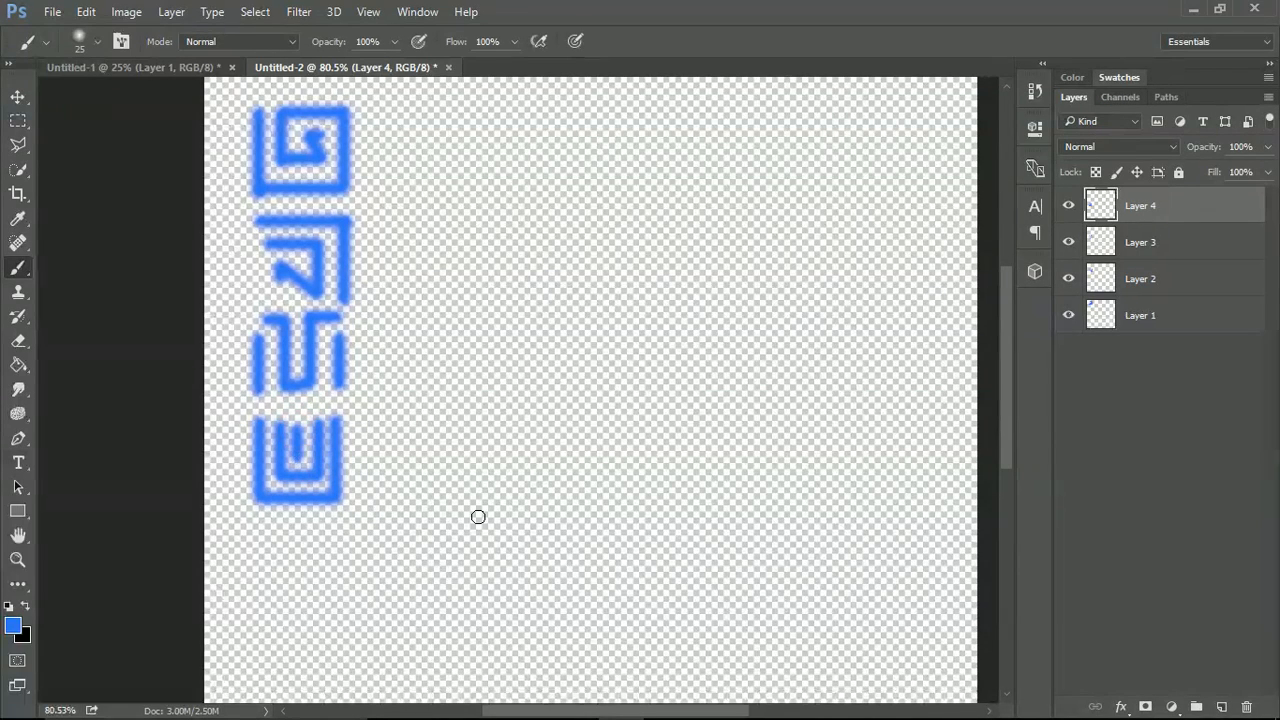
# Paint a fifth glyph below the fourth on Layer 4, an open-bottomed frame enclosing three short horizontal bars.
pyautogui.click(160, 67)
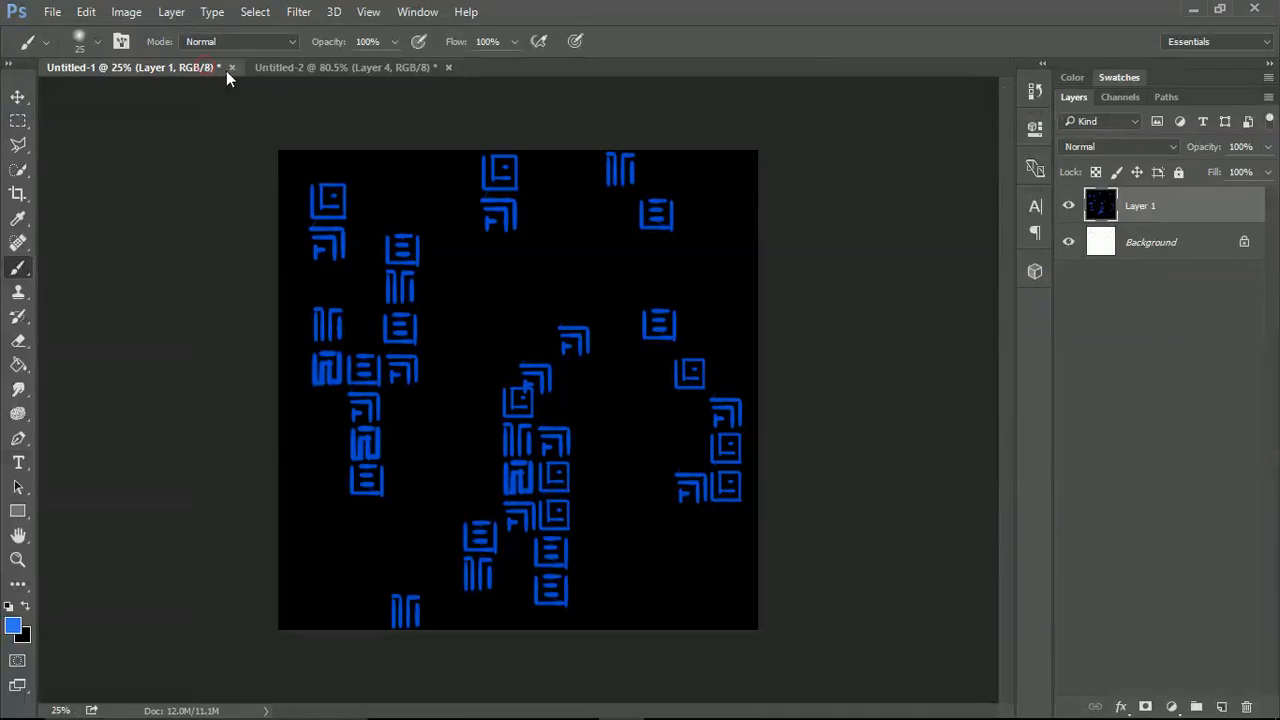
pyautogui.click(313, 70)
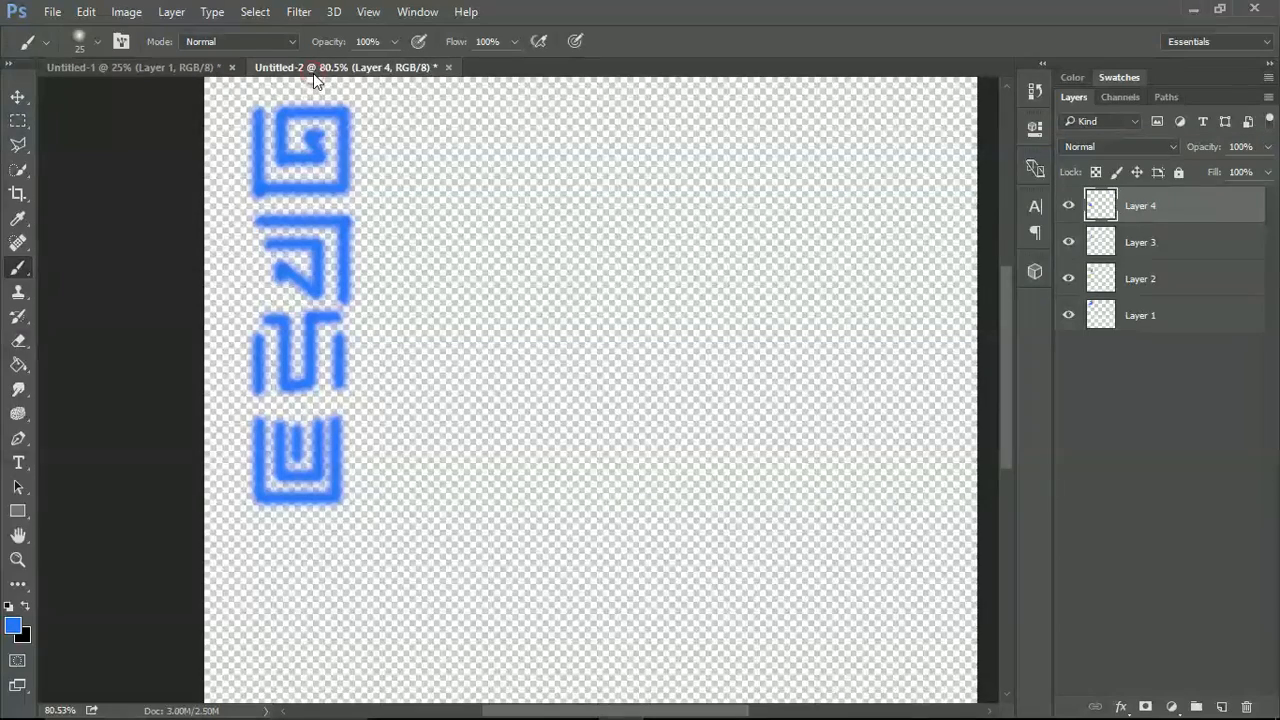
pyautogui.moveTo(266, 598)
pyautogui.mouseDown()
pyautogui.moveTo(259, 524)
pyautogui.moveTo(332, 531)
pyautogui.moveTo(330, 596)
pyautogui.mouseUp()
pyautogui.hotkey('ctrl', 'z')
pyautogui.keyDown('shift'); pyautogui.click(278, 547); pyautogui.keyUp('shift')
pyautogui.hotkey('ctrl', 'z')
pyautogui.moveTo(279, 545)
pyautogui.mouseDown()
pyautogui.moveTo(299, 547)
pyautogui.moveTo(291, 557)
pyautogui.moveTo(307, 566)
pyautogui.moveTo(310, 587)
pyautogui.moveTo(288, 591)
pyautogui.moveTo(308, 591)
pyautogui.mouseUp()
pyautogui.hotkey('ctrl', 'z')
pyautogui.hotkey('ctrl', 'z')
# Paint a sixth glyph of angular nested strokes below the fifth on Layer 4, undoing misplaced strokes.
pyautogui.scroll(-5, 394, 457)
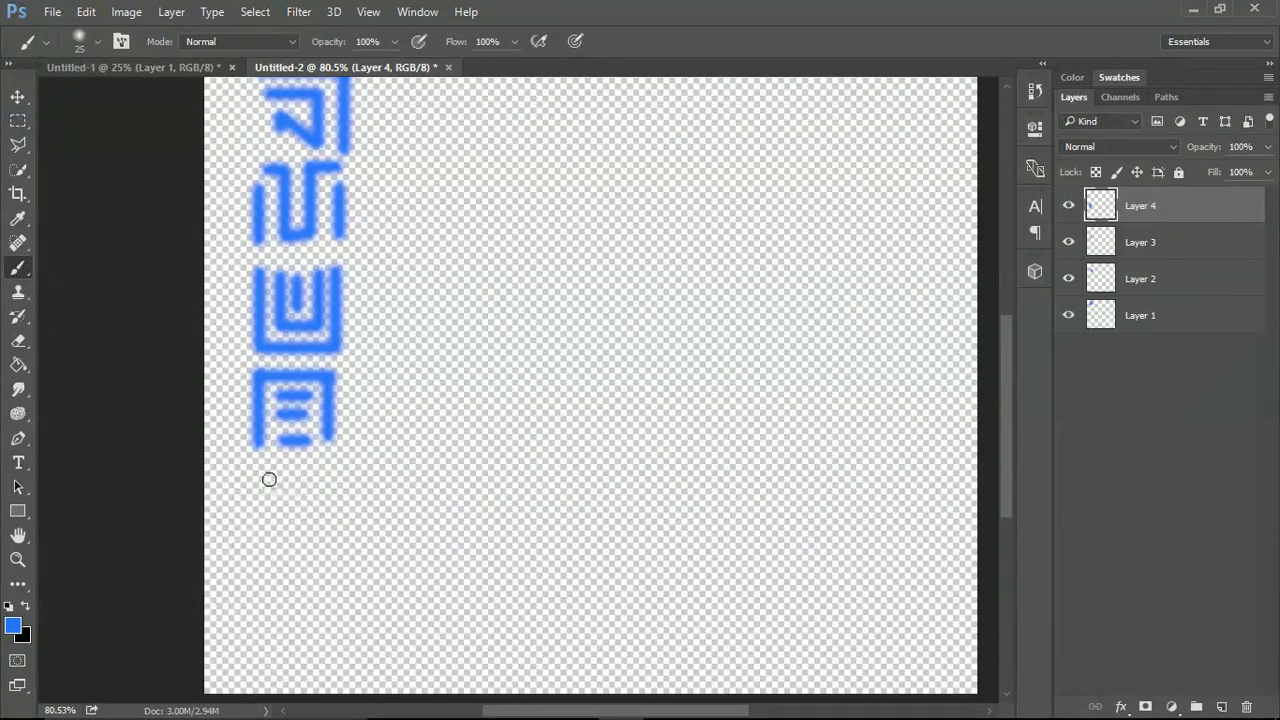
pyautogui.moveTo(260, 473)
pyautogui.mouseDown()
pyautogui.moveTo(327, 479)
pyautogui.moveTo(326, 545)
pyautogui.mouseUp()
pyautogui.hotkey('ctrl', 'z')
pyautogui.keyDown('shift'); pyautogui.click(281, 493); pyautogui.keyUp('shift')
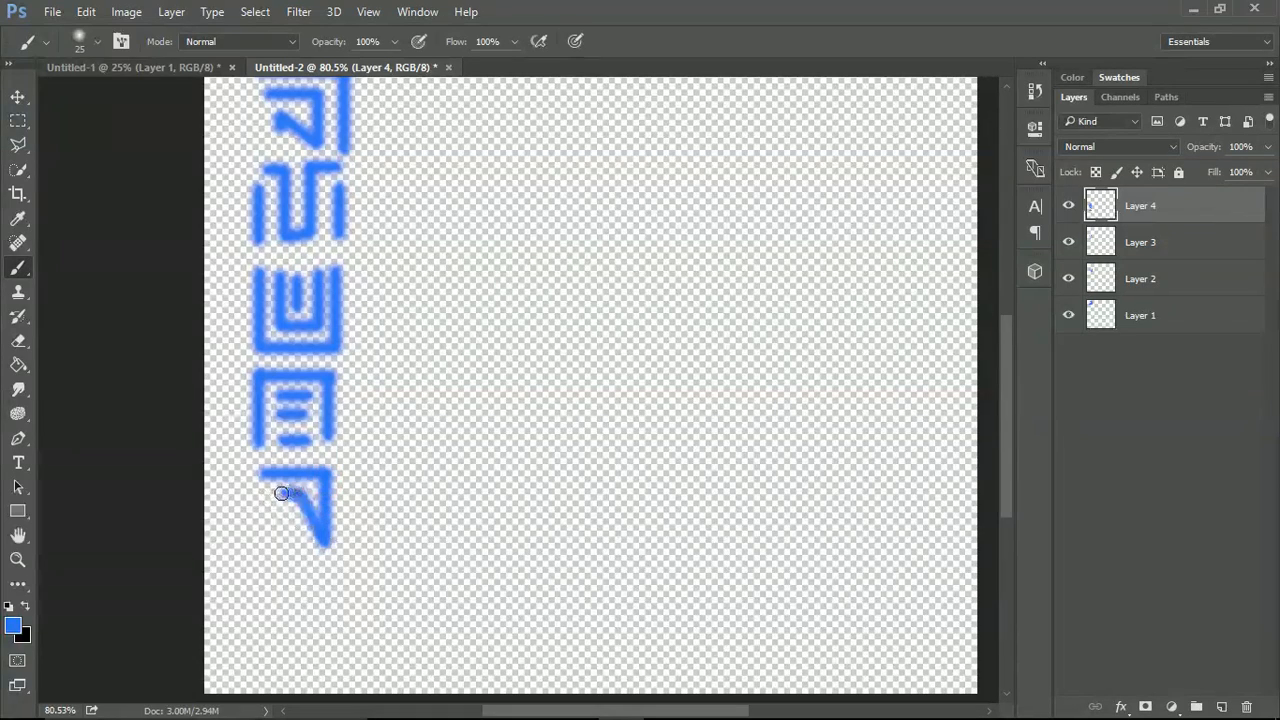
pyautogui.hotkey('ctrl', 'z')
pyautogui.moveTo(263, 489)
pyautogui.mouseDown()
pyautogui.moveTo(268, 545)
pyautogui.moveTo(304, 545)
pyautogui.moveTo(304, 517)
pyautogui.mouseUp()
pyautogui.hotkey('ctrl', 'z')
pyautogui.moveTo(270, 542); pyautogui.dragTo(306, 517)
pyautogui.hotkey('ctrl', 'z')
pyautogui.click(283, 514)
pyautogui.hotkey('ctrl', 'z')
# Toggle the visibility of Layer 4 to check which glyphs it contains, leaving the layer shown.
pyautogui.scroll(-3, 569, 377)
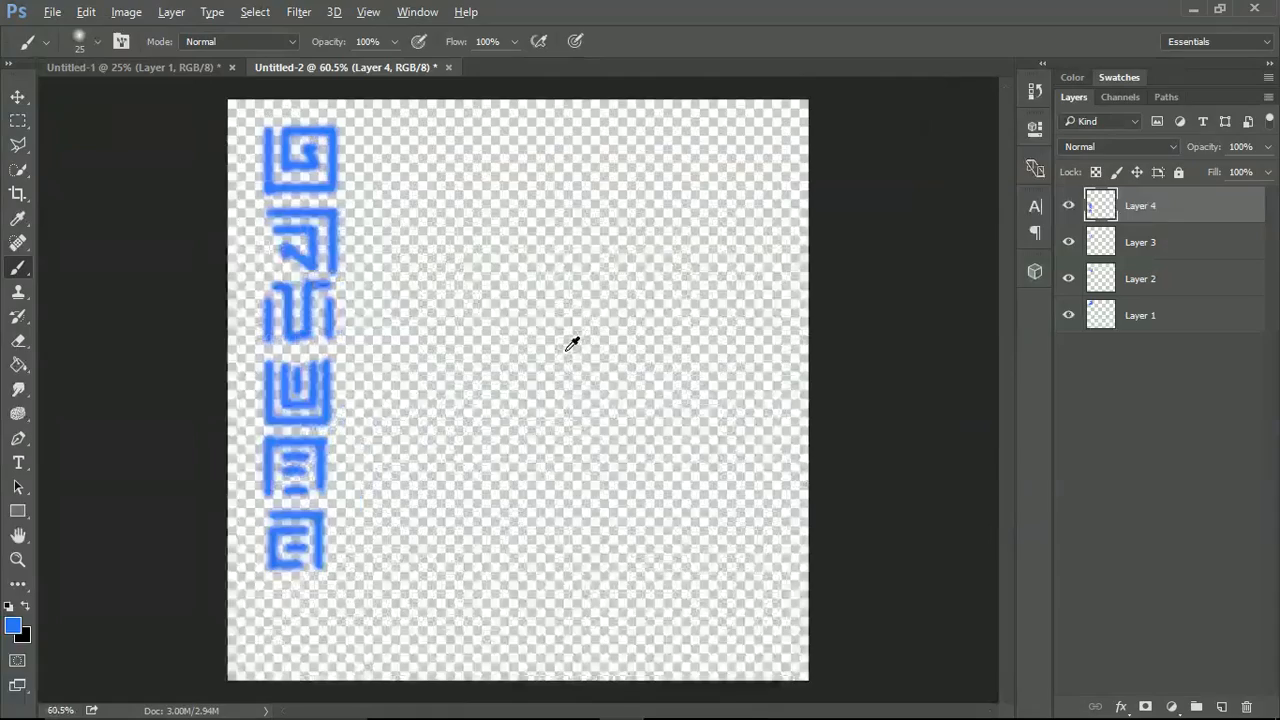
pyautogui.scroll(-1, 565, 347)
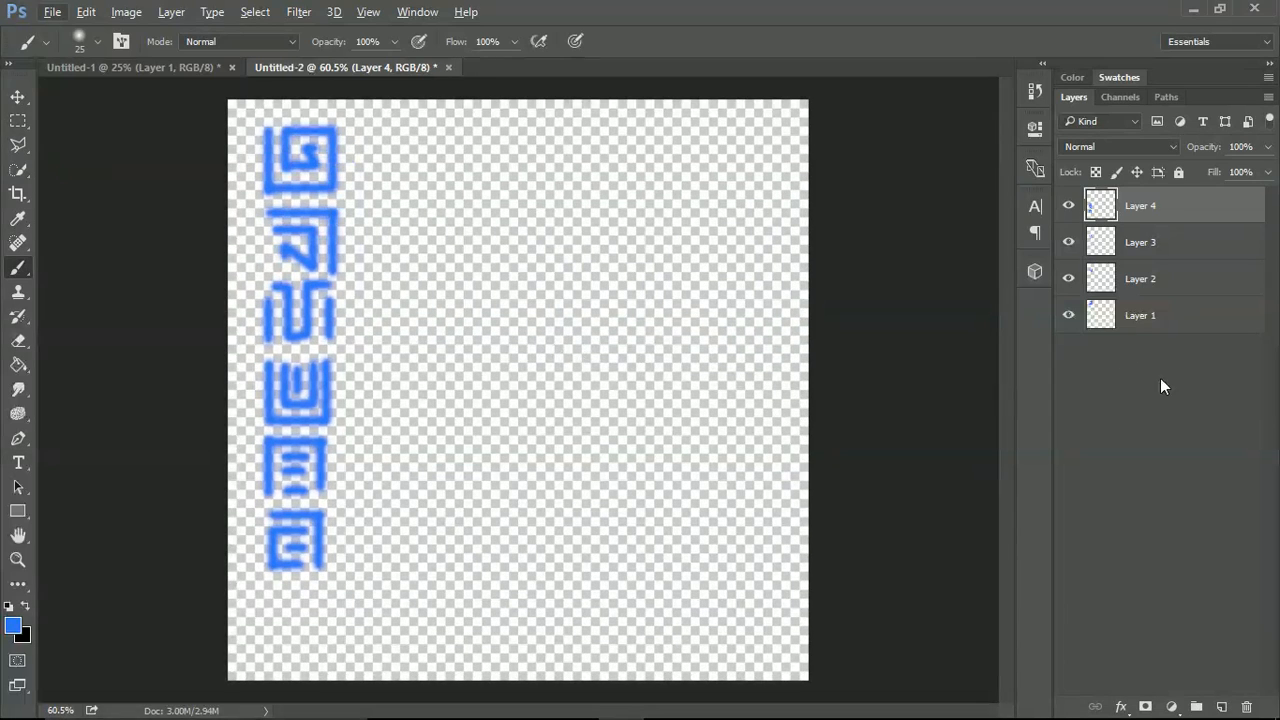
pyautogui.click(1068, 207)
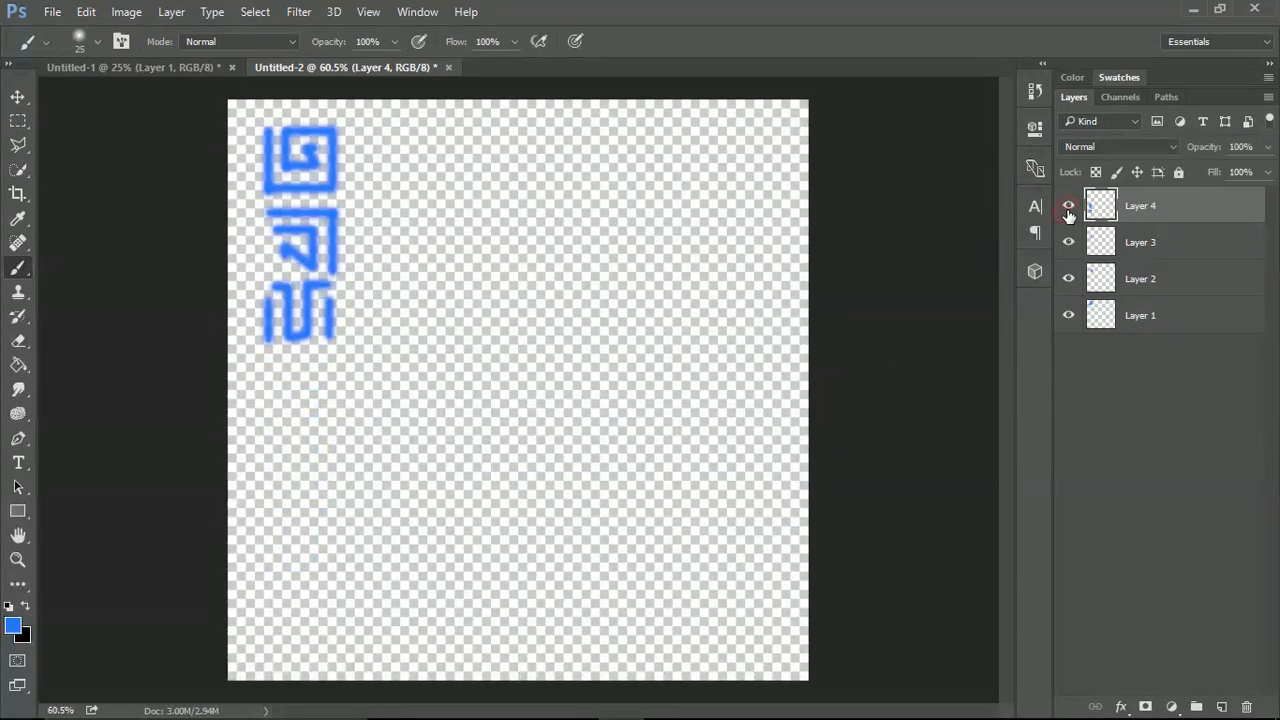
pyautogui.click(1068, 207)
pyautogui.click(1068, 207)
pyautogui.click(1068, 207)
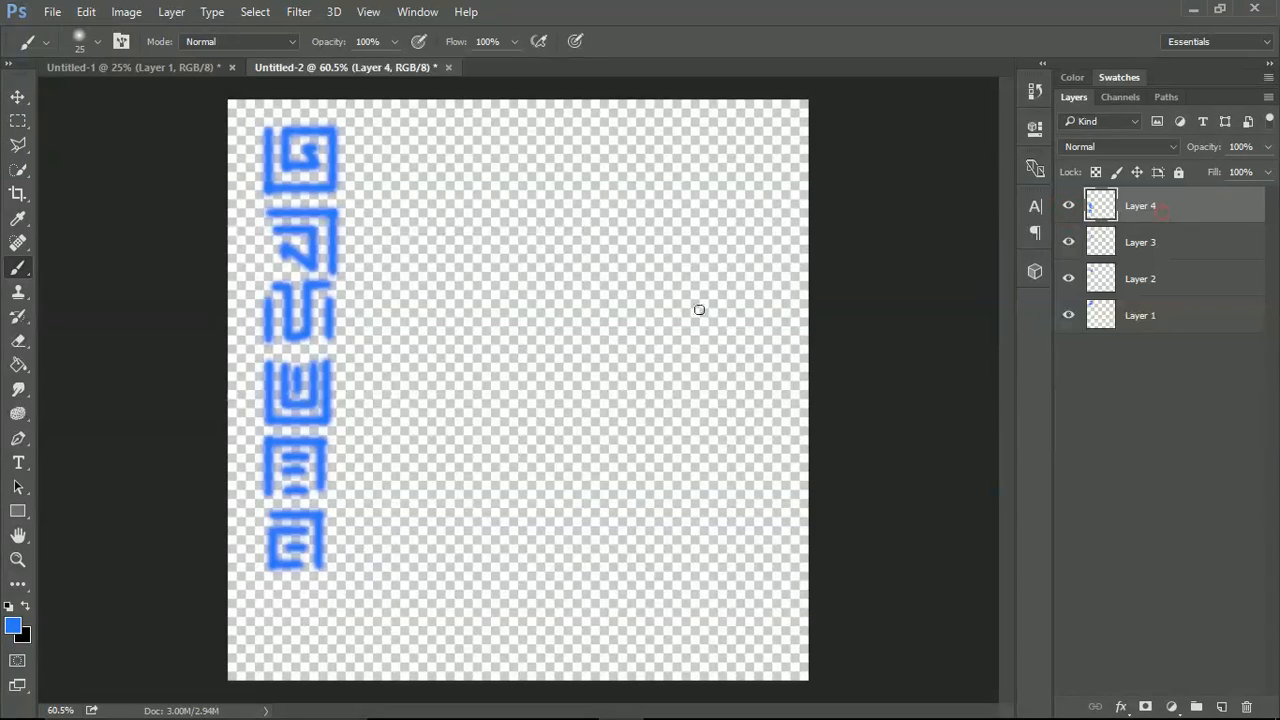
# Copy the fifth and sixth glyphs from Layer 4 onto separate new layers using rectangular selections.
pyautogui.click(18, 121)
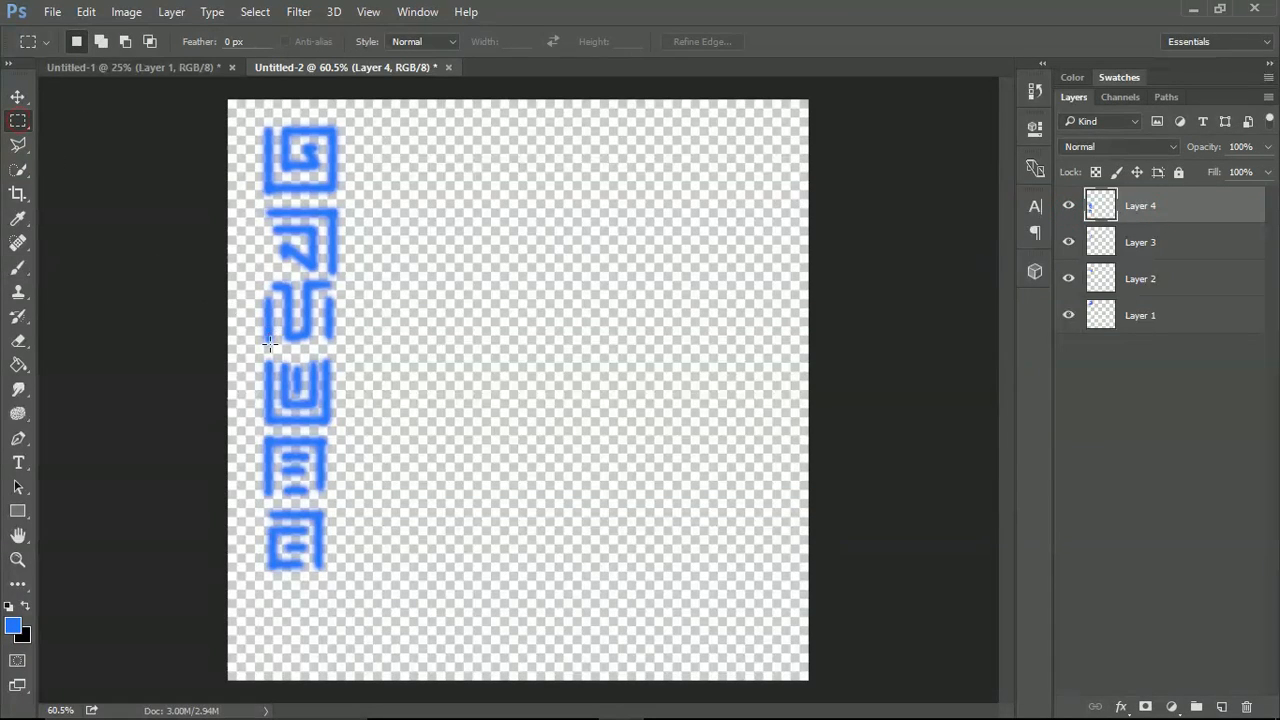
pyautogui.moveTo(245, 427); pyautogui.dragTo(349, 502)
pyautogui.hotkey('ctrl', 'j')
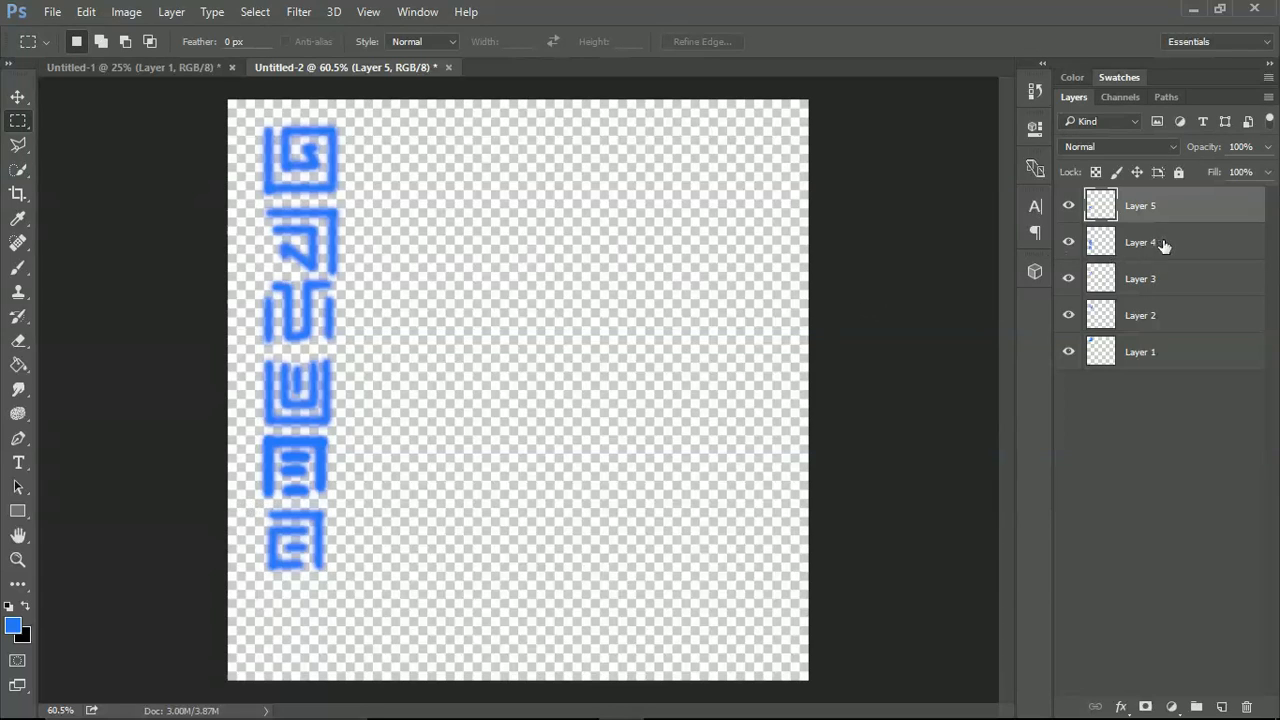
pyautogui.click(1160, 243)
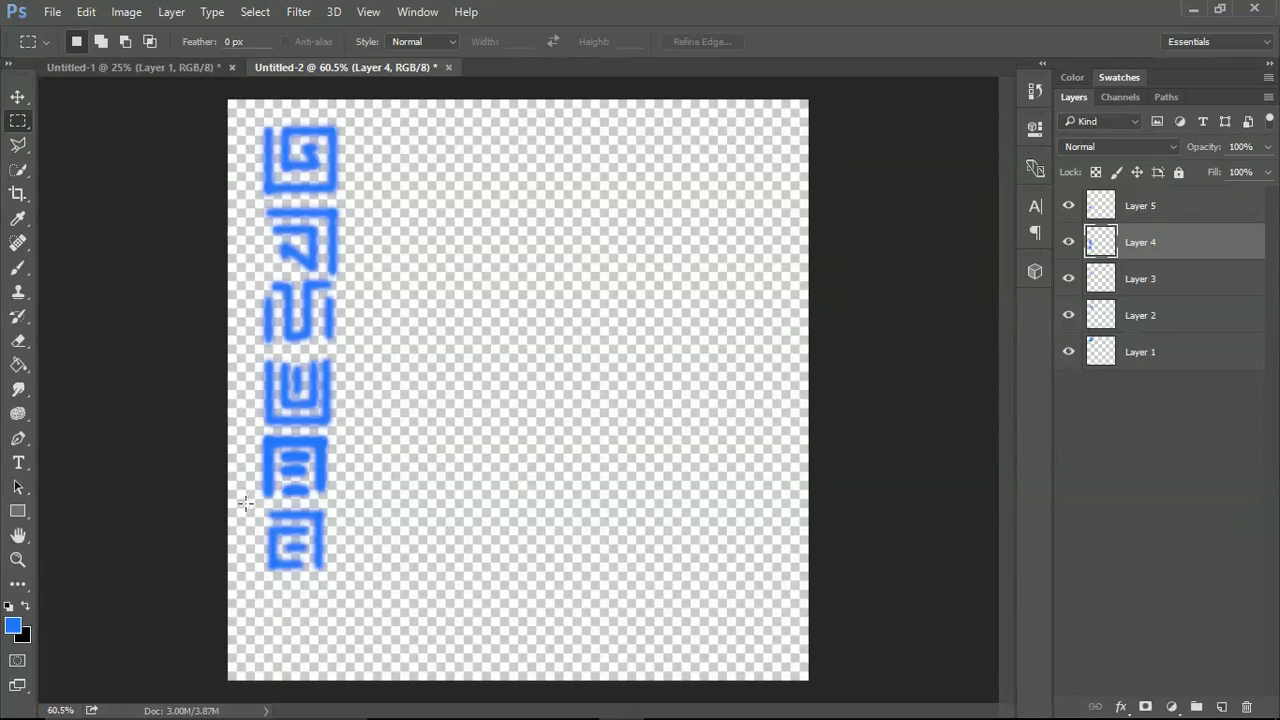
pyautogui.moveTo(245, 503); pyautogui.dragTo(367, 588)
pyautogui.hotkey('ctrl', 'j')
# Copy the fourth glyph from Layer 4 onto its own new layer and delete Layer 4.
pyautogui.click(1147, 285)
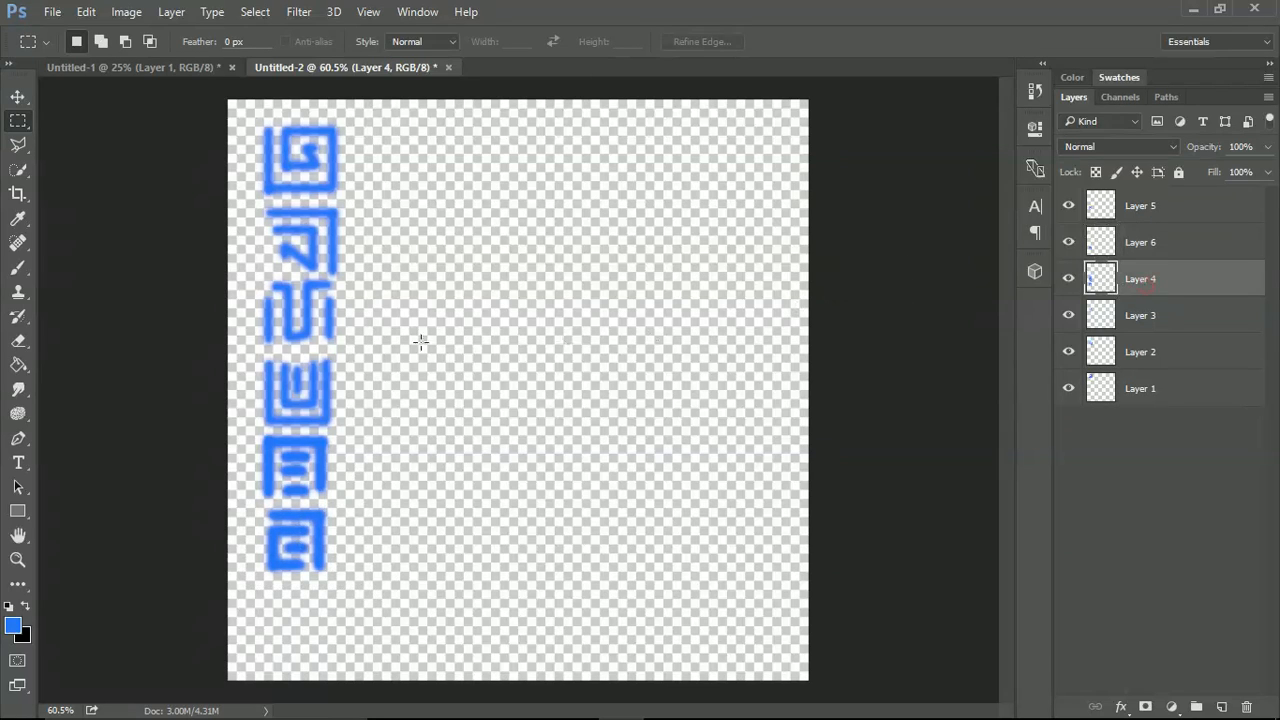
pyautogui.moveTo(250, 352); pyautogui.dragTo(368, 434)
pyautogui.hotkey('ctrl', 'j')
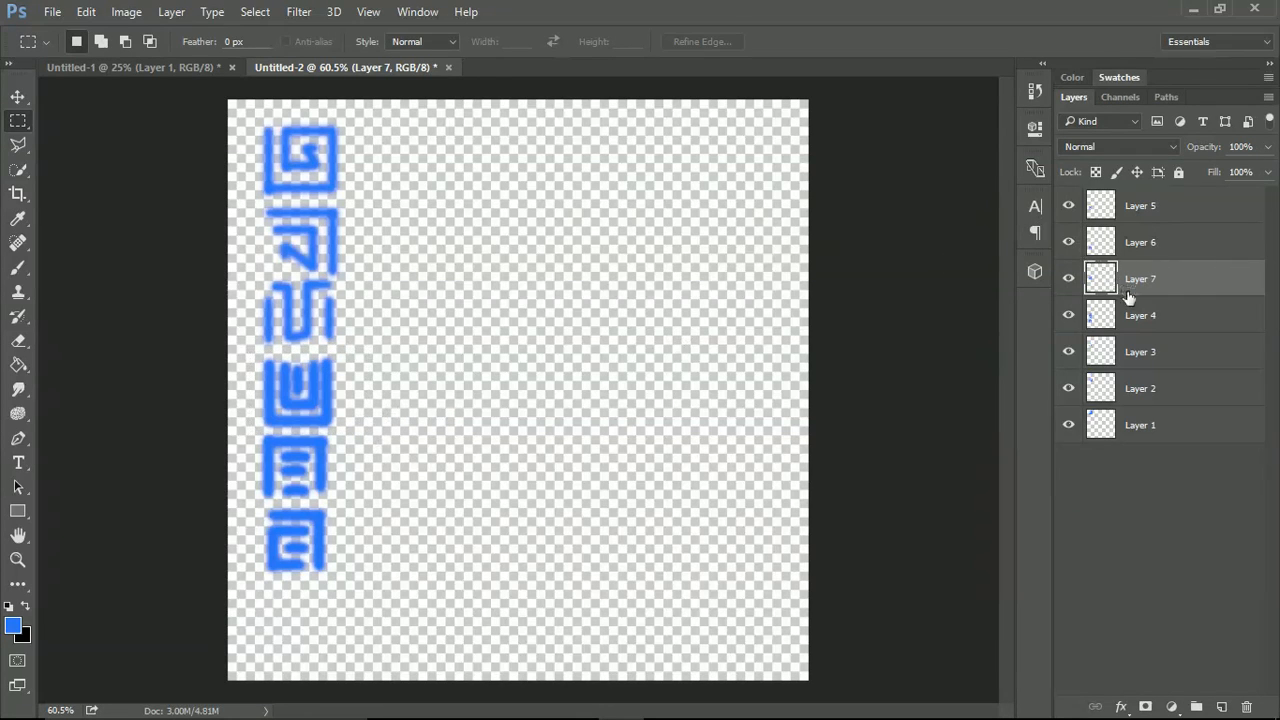
pyautogui.click(1147, 318)
pyautogui.press('Delete')
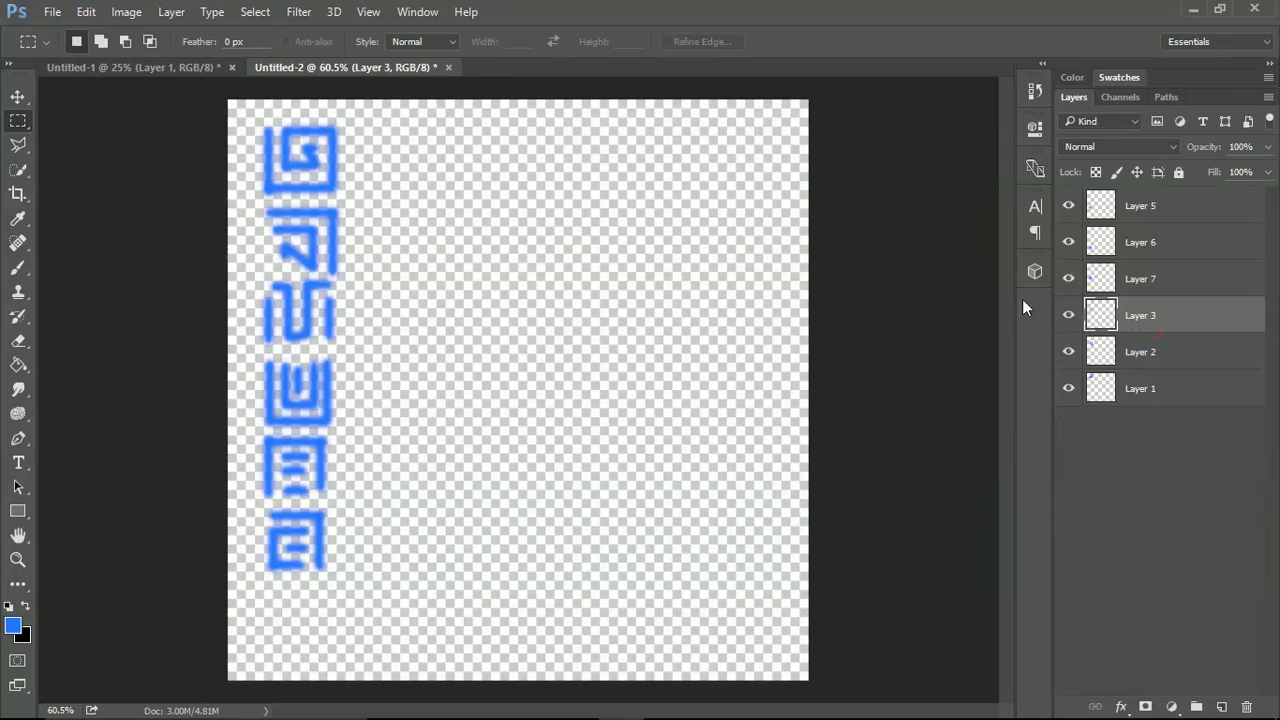
# Scale all six glyph layers together to about 65%, keeping the column anchored near the canvas's upper-left corner.
pyautogui.click(1134, 478)
pyautogui.click(1163, 390)
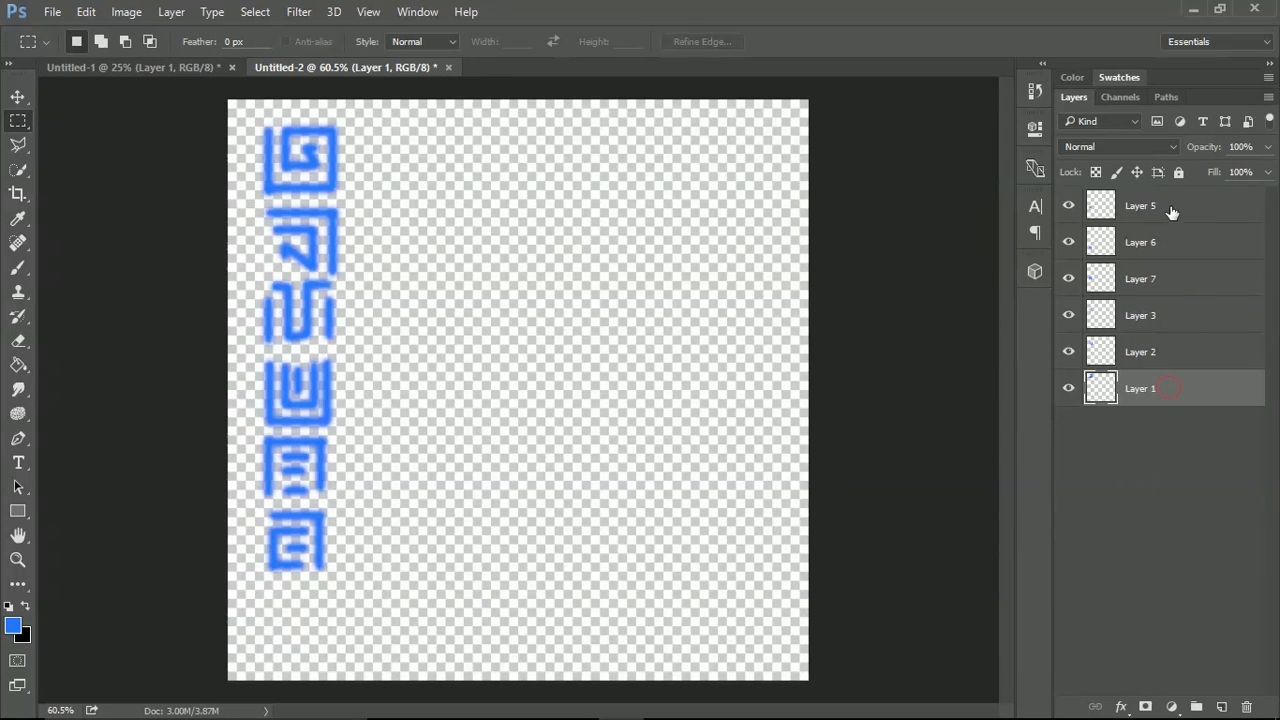
pyautogui.keyDown('shift'); pyautogui.click(1169, 207); pyautogui.keyUp('shift')
pyautogui.hotkey('ctrl', 't')
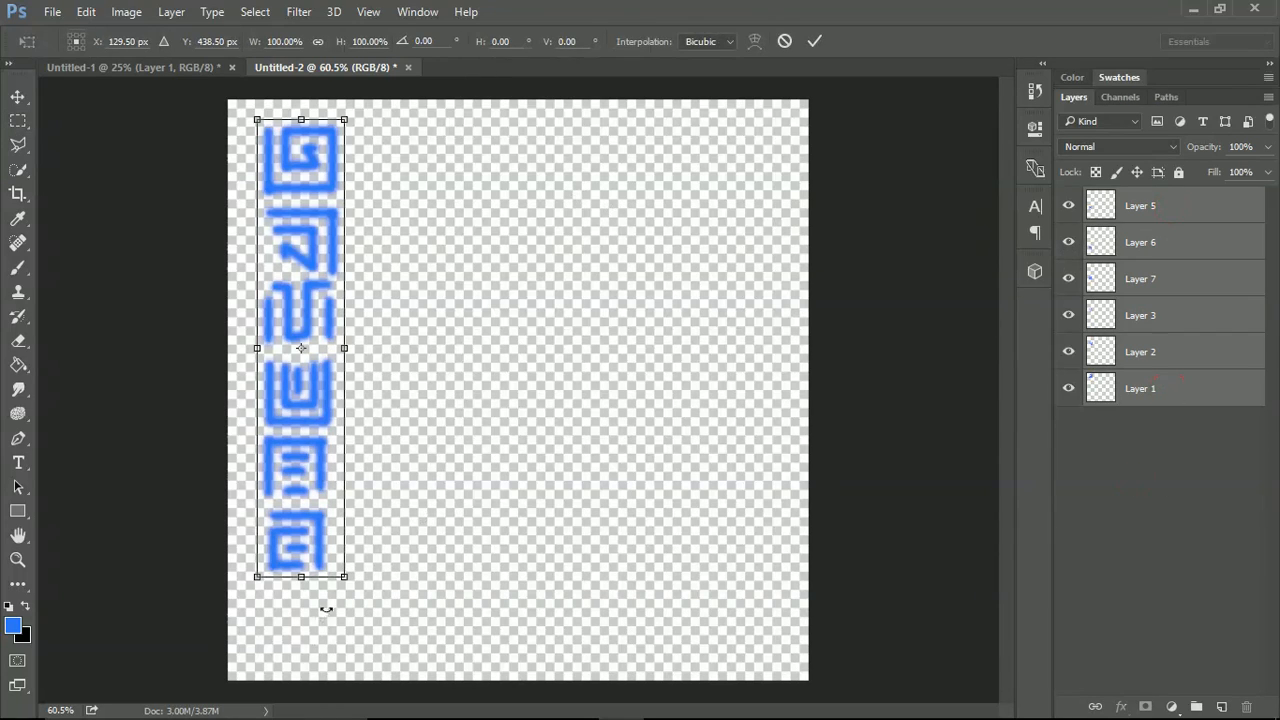
pyautogui.moveTo(342, 575); pyautogui.dragTo(207, 437)
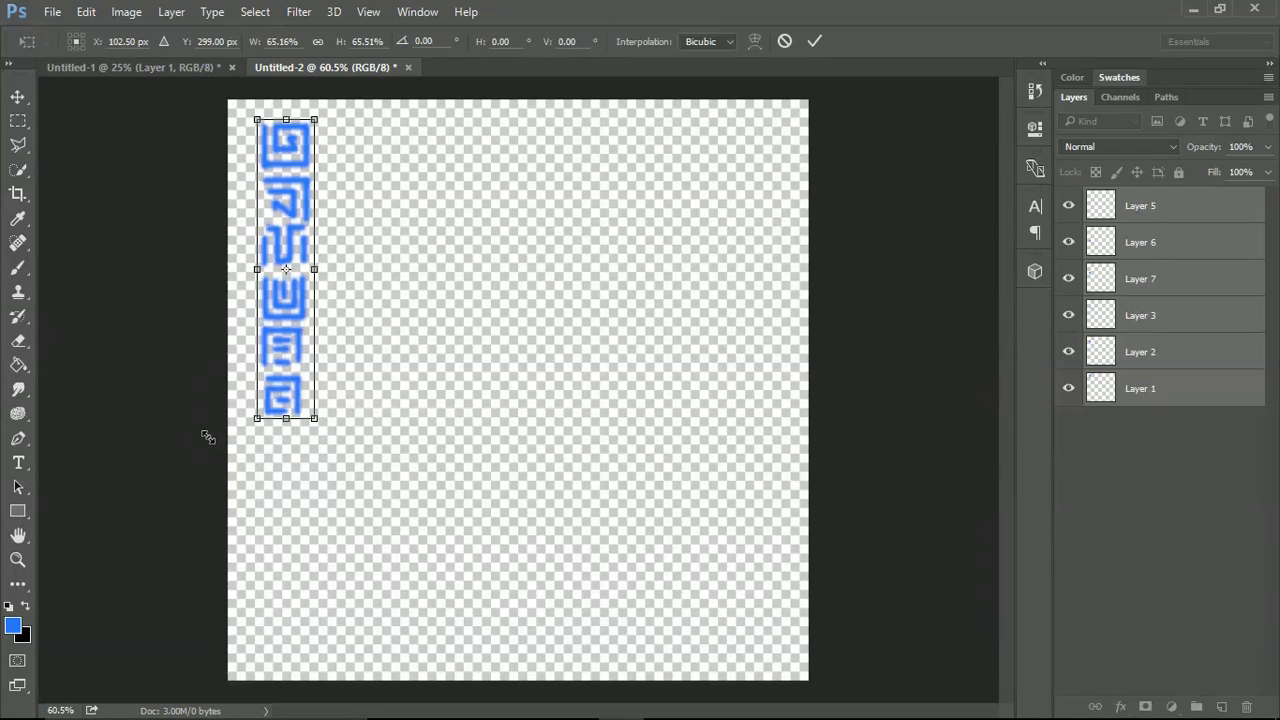
pyautogui.press('Return')
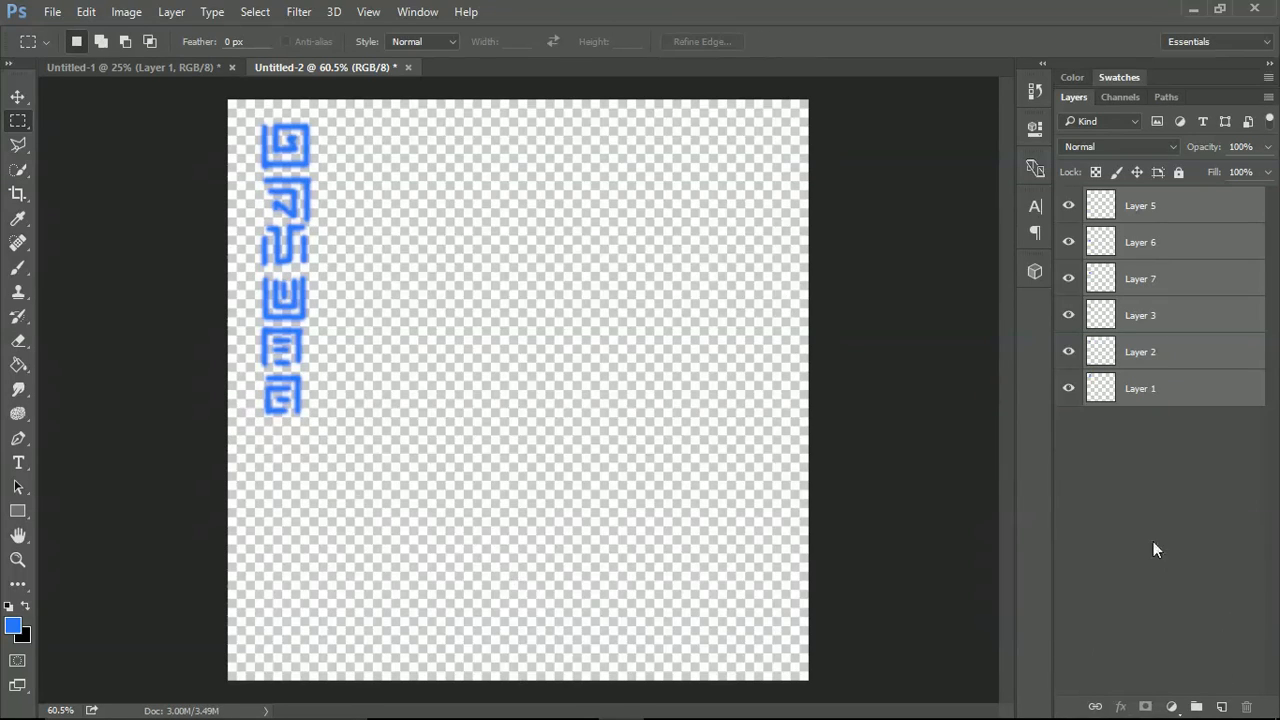
# Duplicate the first glyph on Layer 1 three times, placing copies below the column, at lower centre and at the canvas's right.
pyautogui.click(1144, 521)
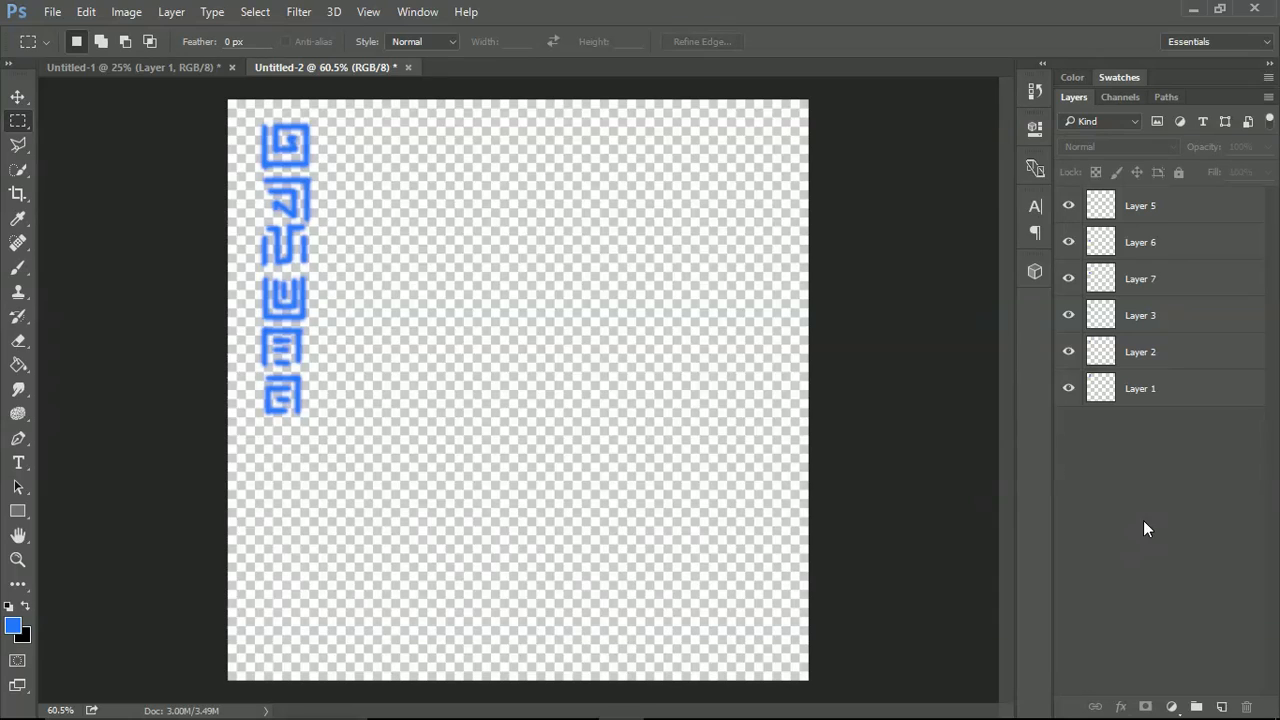
pyautogui.click(15, 100)
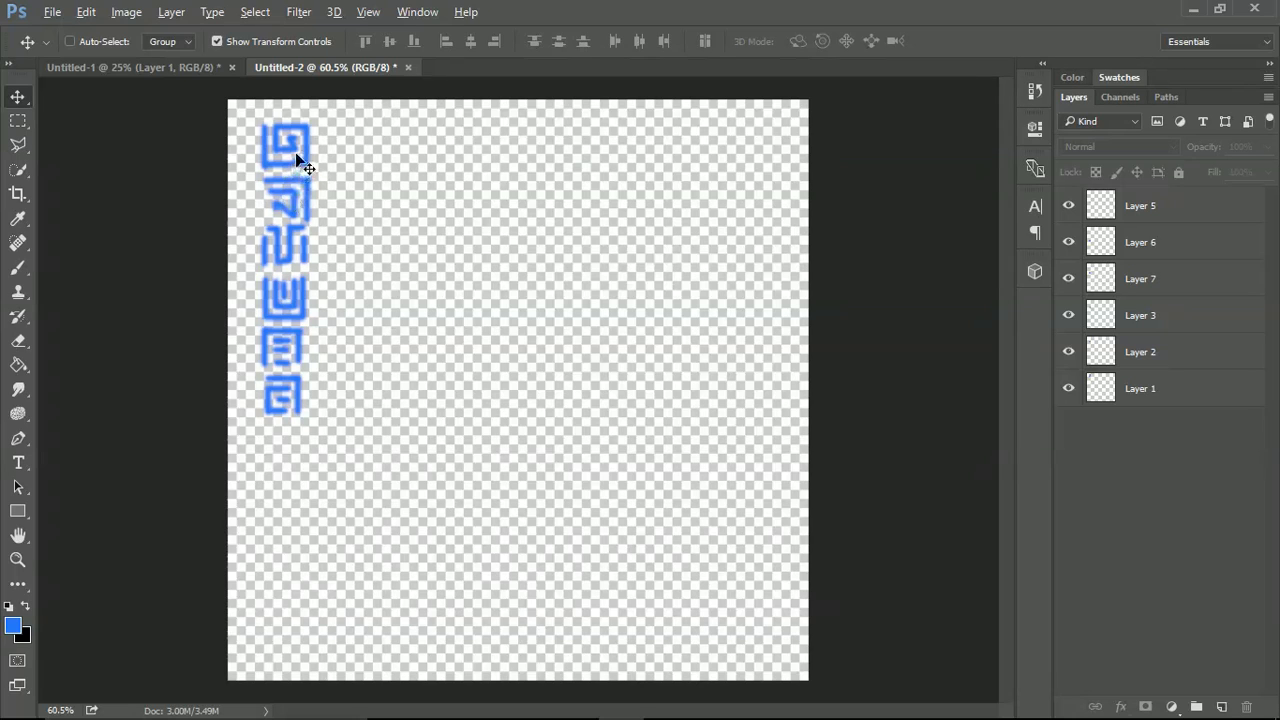
pyautogui.press('alt')
pyautogui.click(1140, 390)
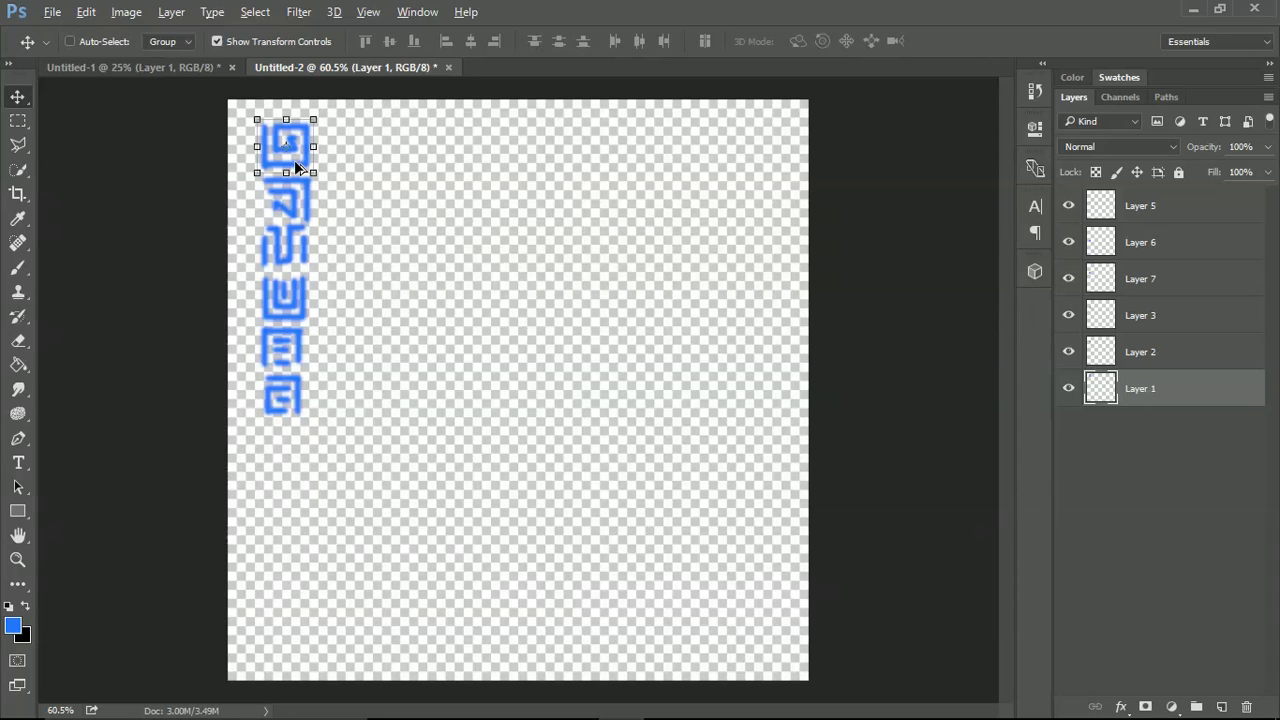
pyautogui.moveTo(297, 163); pyautogui.dragTo(450, 562)
pyautogui.press('ctrl')
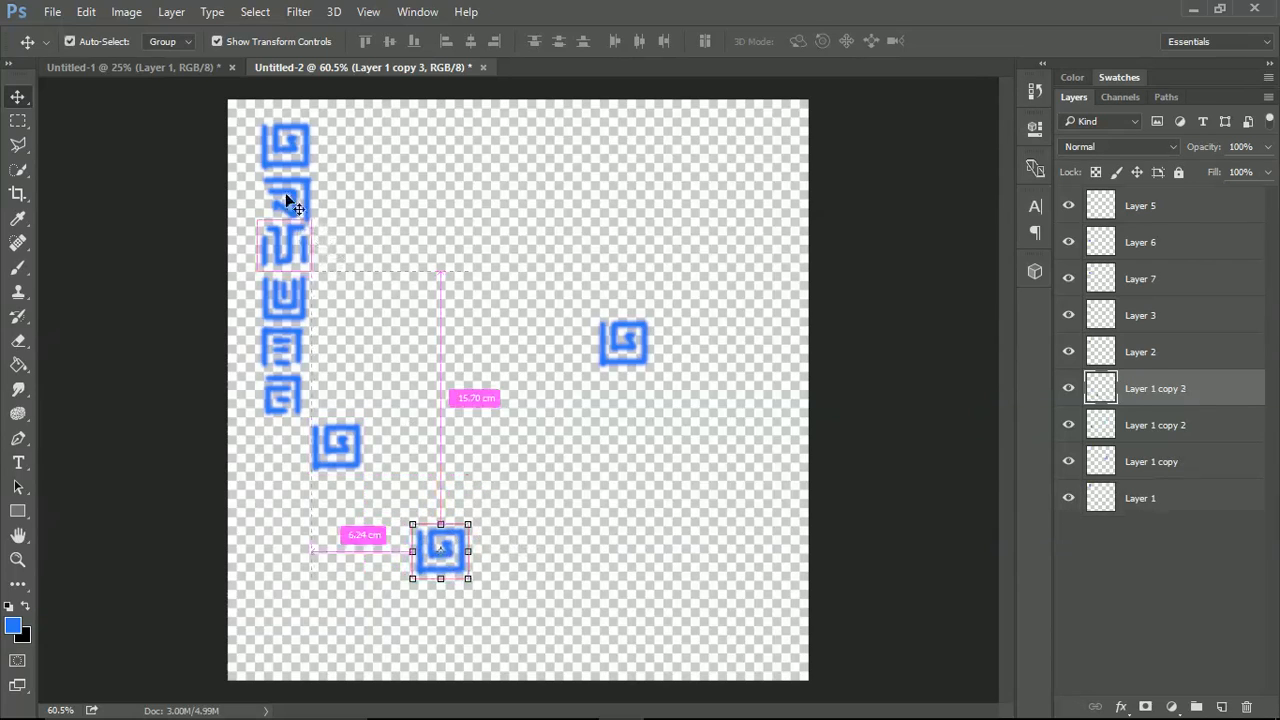
pyautogui.click(297, 247)
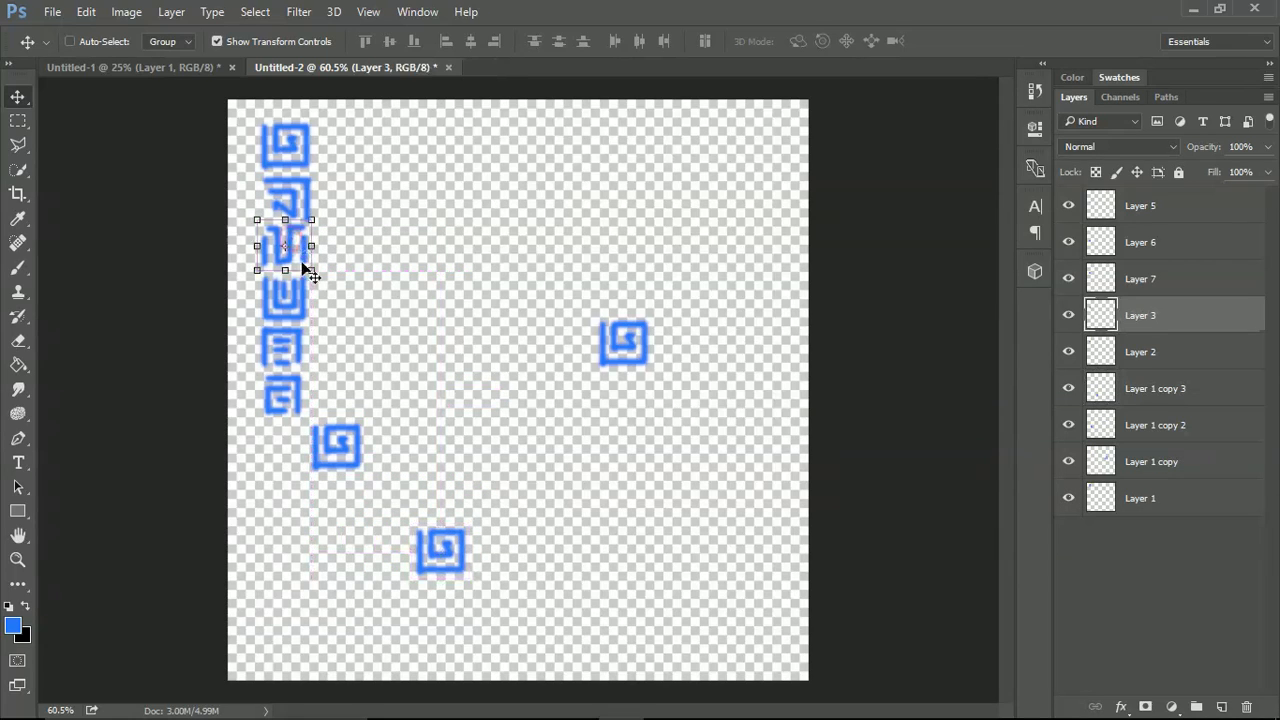
pyautogui.hotkey('ctrl', 't')
pyautogui.moveTo(483, 376); pyautogui.dragTo(595, 397)
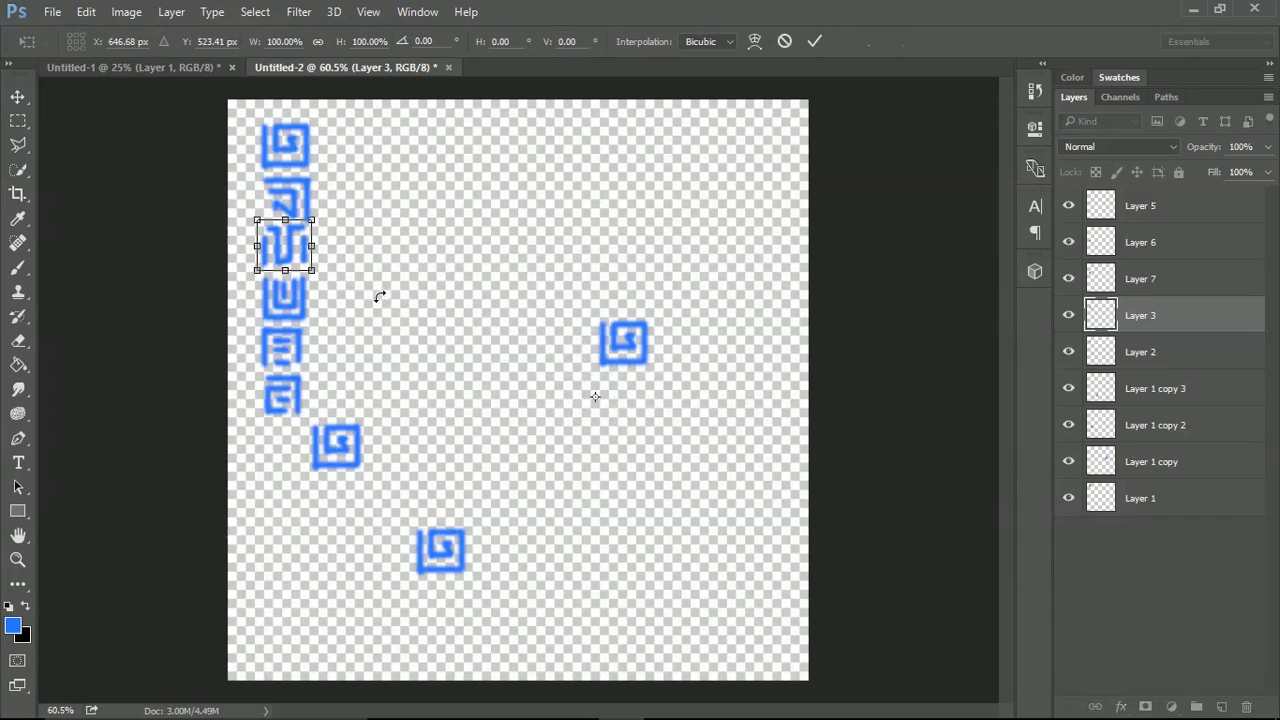
pyautogui.click(296, 257)
pyautogui.press('Return')
pyautogui.press('super')
pyautogui.press('super')
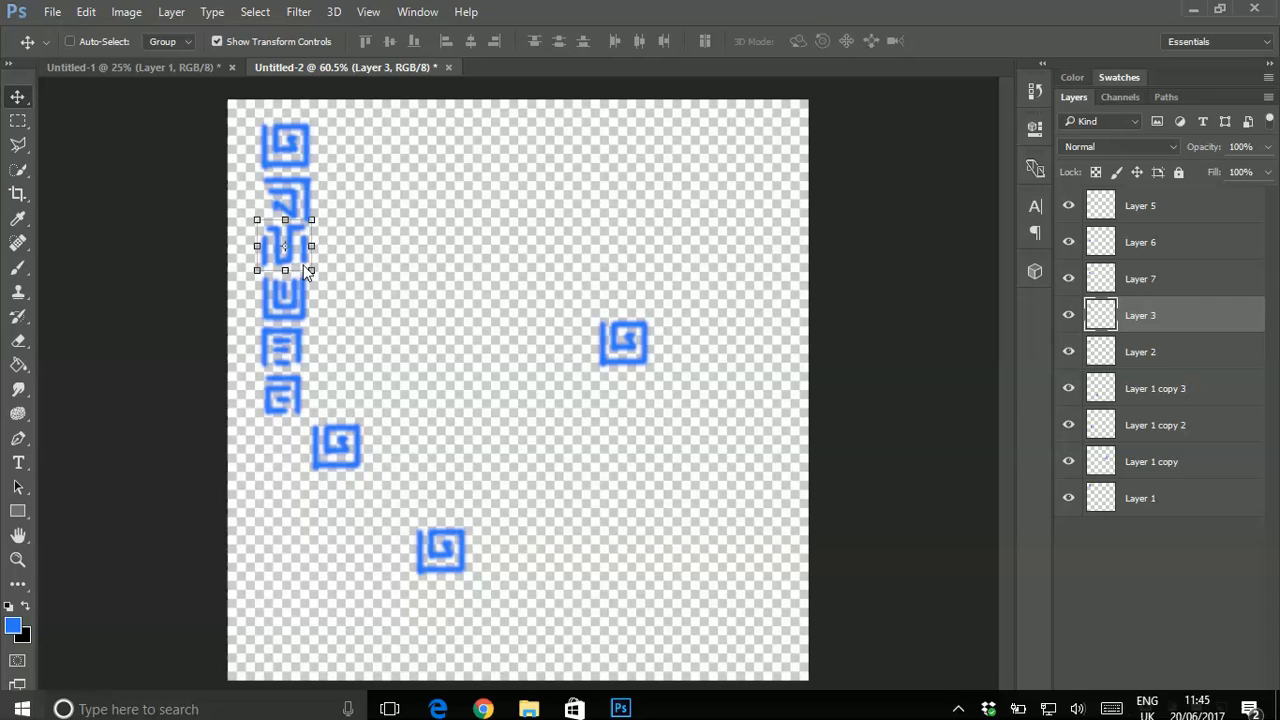
# Duplicate the third glyph three times and the fourth glyph four times, building clusters at lower left, upper centre and right of the canvas.
pyautogui.moveTo(294, 256); pyautogui.dragTo(341, 510)
pyautogui.moveTo(638, 399); pyautogui.dragTo(747, 163)
pyautogui.keyDown('ctrl'); pyautogui.click(280, 300); pyautogui.keyUp('ctrl')
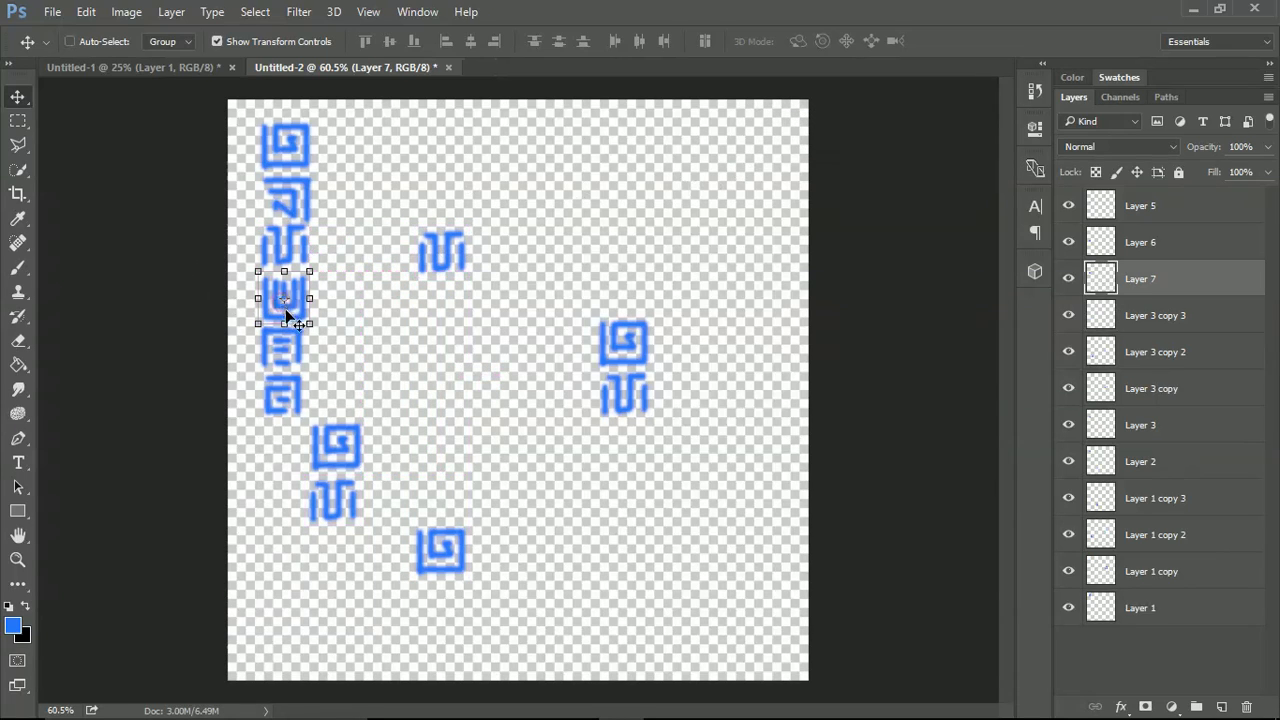
pyautogui.moveTo(289, 317); pyautogui.dragTo(637, 509)
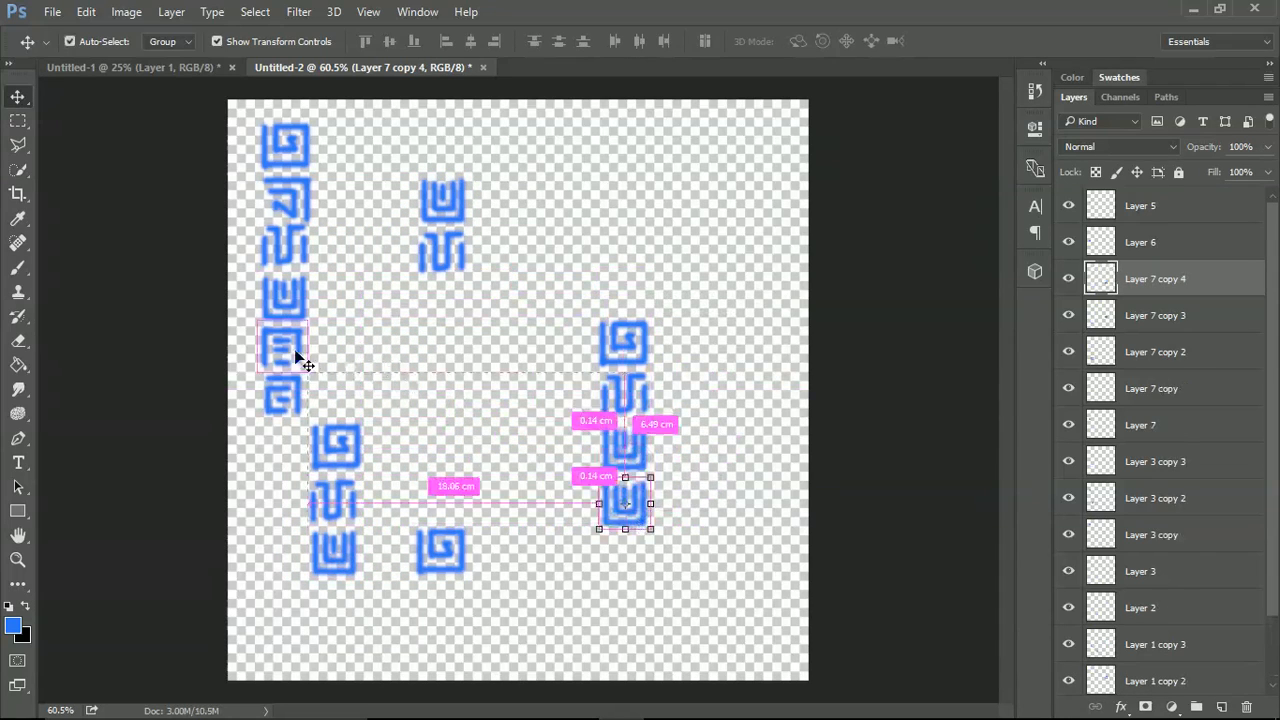
# Add three copies of the fifth glyph to the upper and lower clusters and two of the sixth to the upper and right ones.
pyautogui.moveTo(297, 354); pyautogui.dragTo(448, 620)
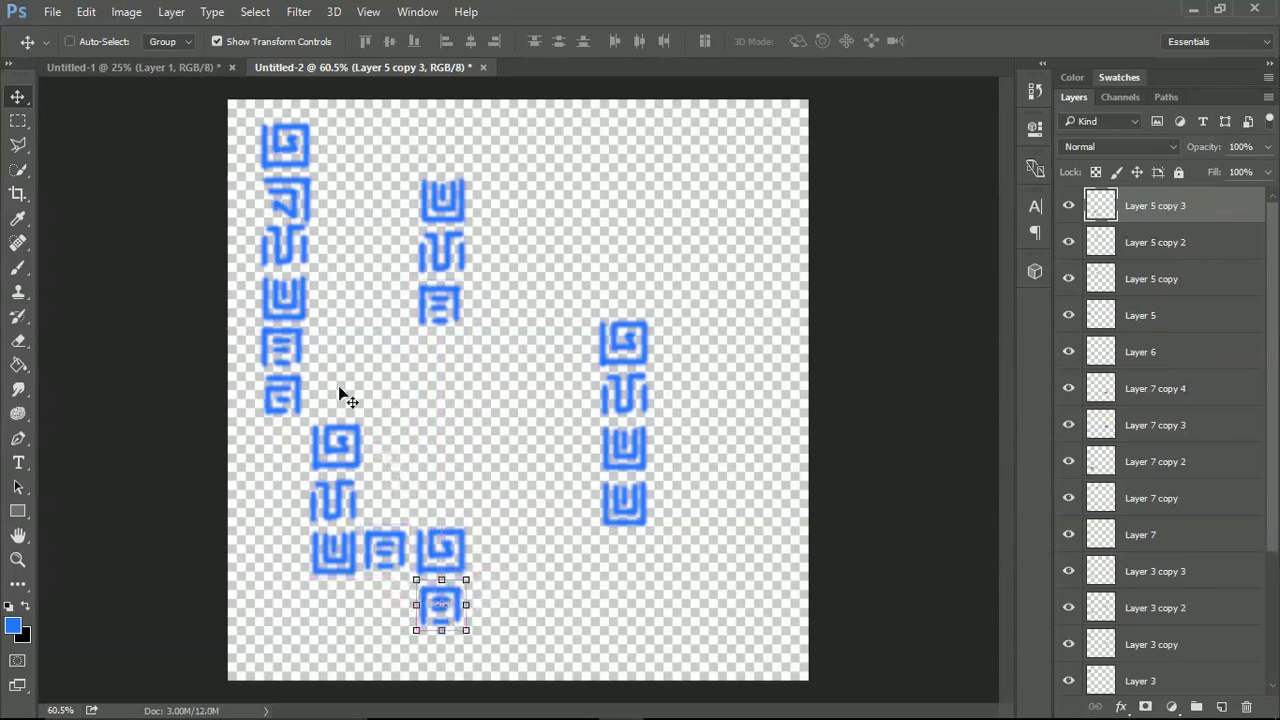
pyautogui.click(289, 396)
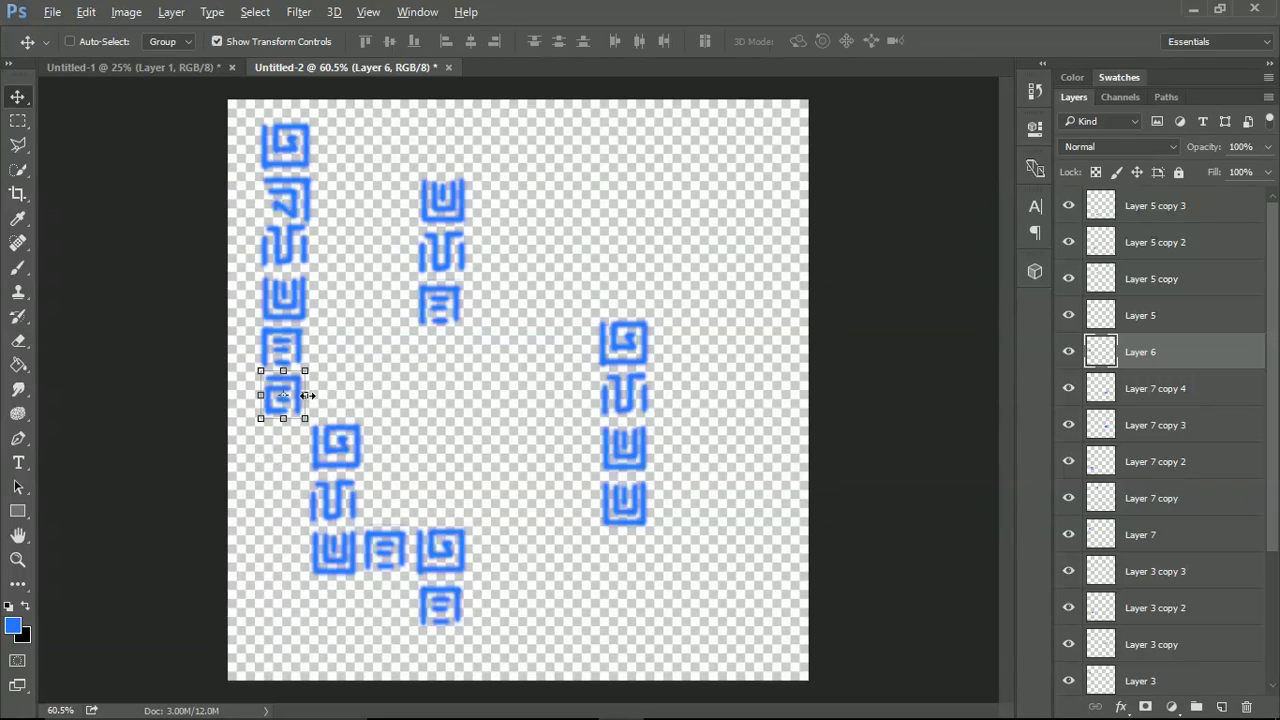
pyautogui.moveTo(293, 408); pyautogui.dragTo(503, 215)
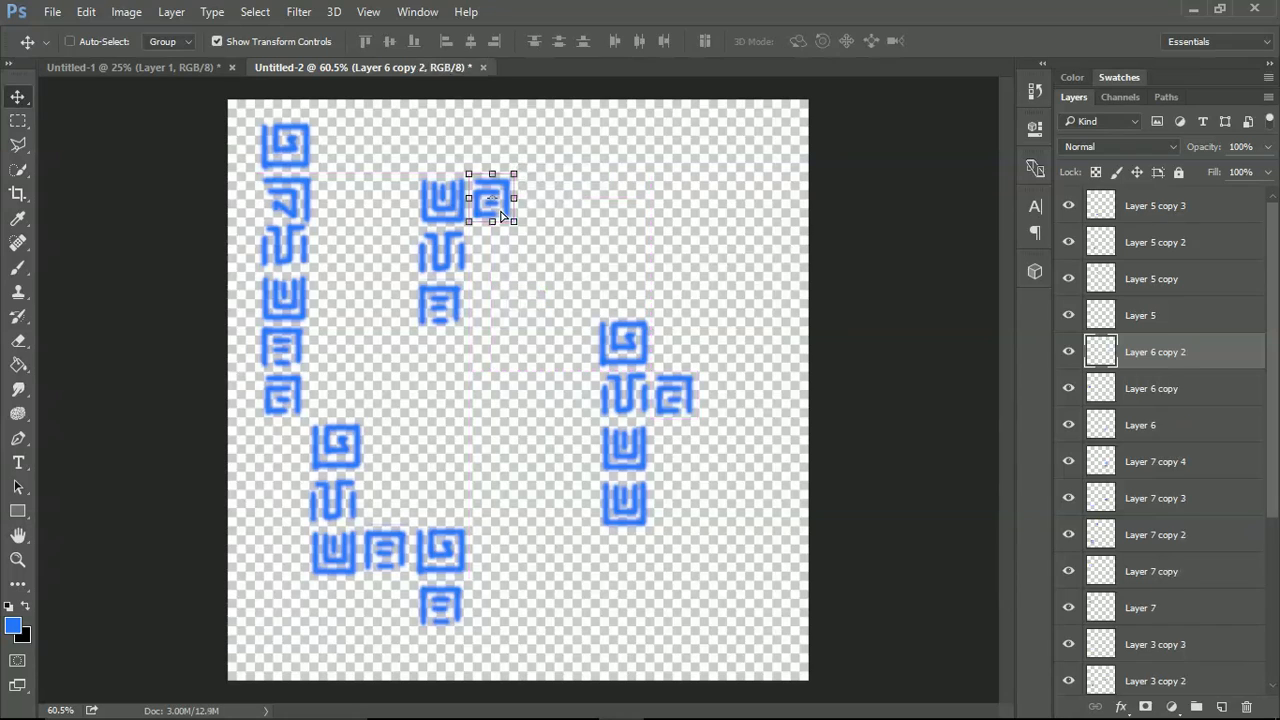
# Duplicate the second glyph three times, adding one copy each to the right, upper and lower clusters.
pyautogui.keyDown('ctrl'); pyautogui.click(286, 200); pyautogui.keyUp('ctrl')
pyautogui.moveTo(286, 200); pyautogui.dragTo(732, 411)
pyautogui.moveTo(734, 410); pyautogui.dragTo(452, 513)
# Merge all copies of Layers 1 and 2 with Layer 3 copy 3 and Layer 7 copy, and duplicate the merged layer toward the canvas's right.
pyautogui.keyDown('ctrl'); pyautogui.click(623, 400); pyautogui.keyUp('ctrl')
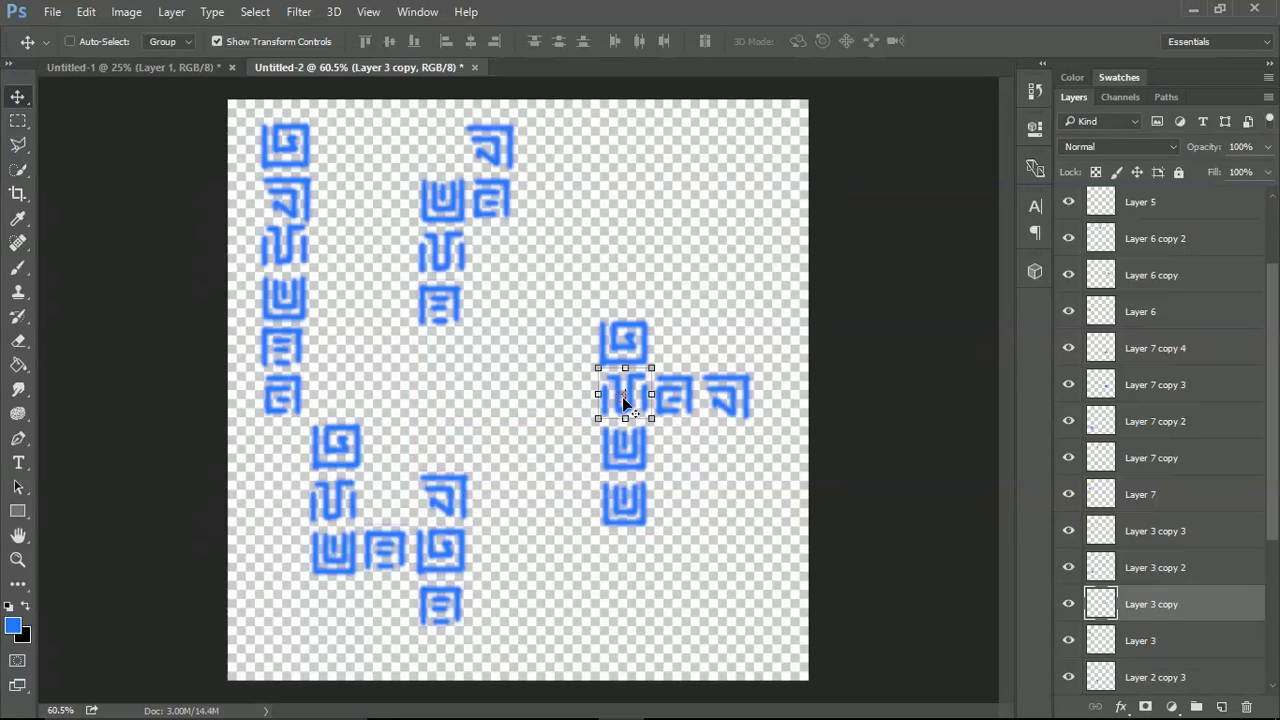
pyautogui.press('alt')
pyautogui.scroll(-4, 1178, 570)
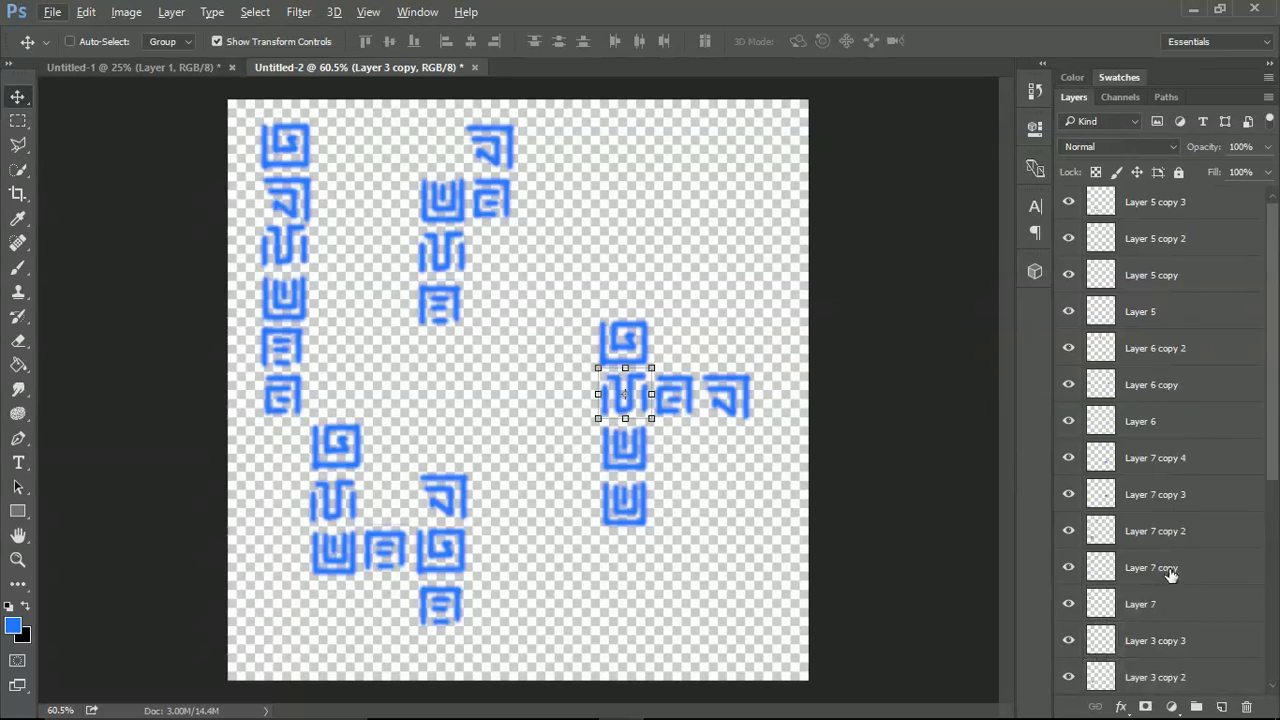
pyautogui.scroll(-3, 1180, 558)
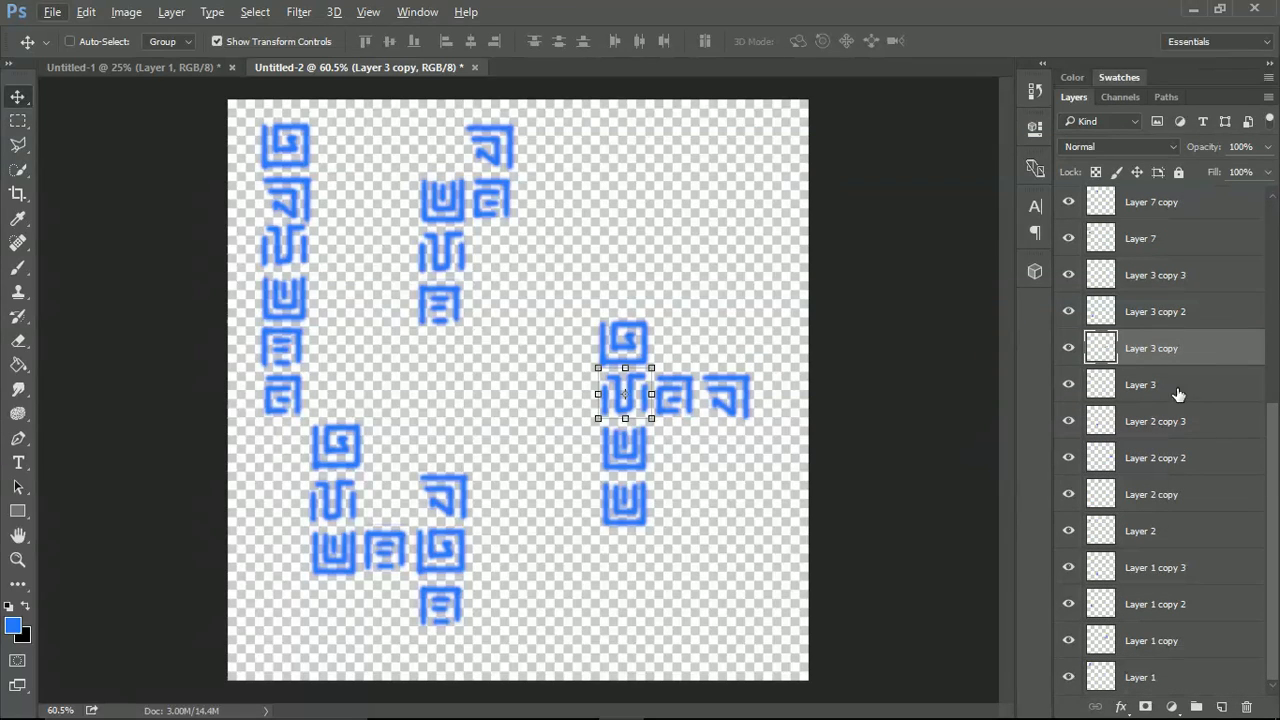
pyautogui.click(1168, 425)
pyautogui.keyDown('shift'); pyautogui.click(1168, 494); pyautogui.keyUp('shift')
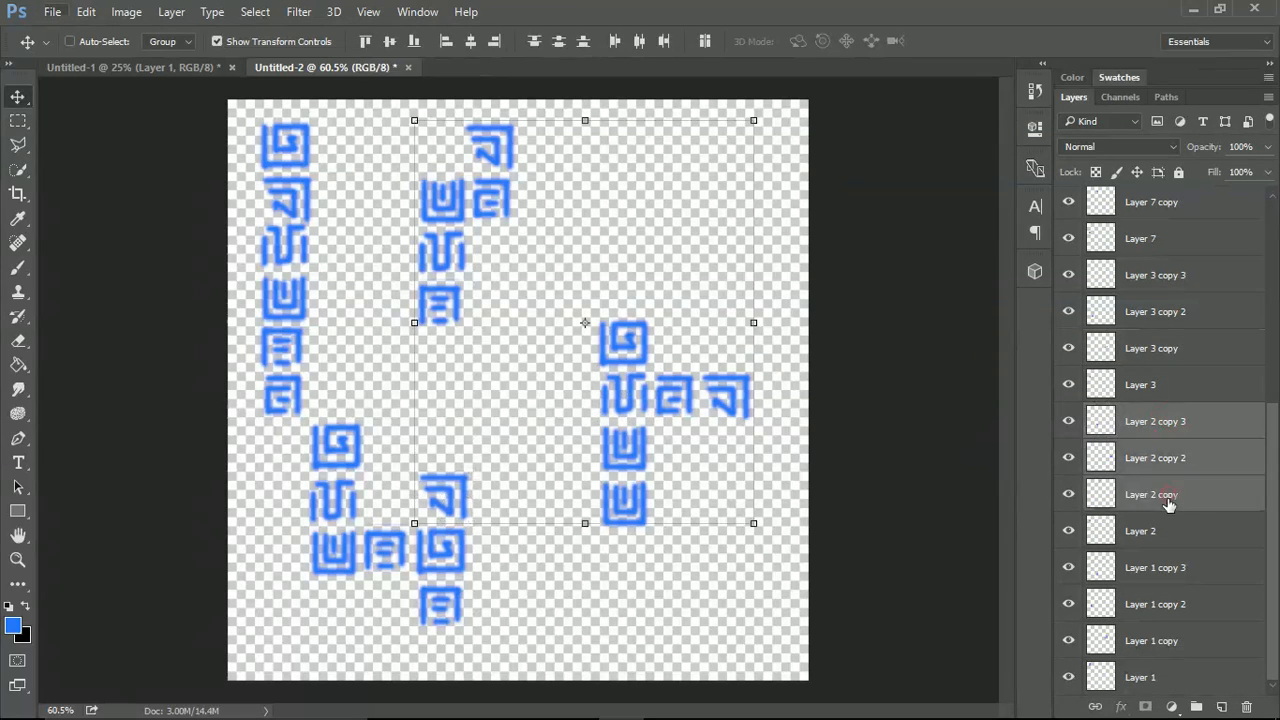
pyautogui.keyDown('ctrl'); pyautogui.click(1169, 566); pyautogui.keyUp('ctrl')
pyautogui.keyDown('ctrl'); pyautogui.click(1172, 604); pyautogui.keyUp('ctrl')
pyautogui.keyDown('ctrl'); pyautogui.click(1174, 639); pyautogui.keyUp('ctrl')
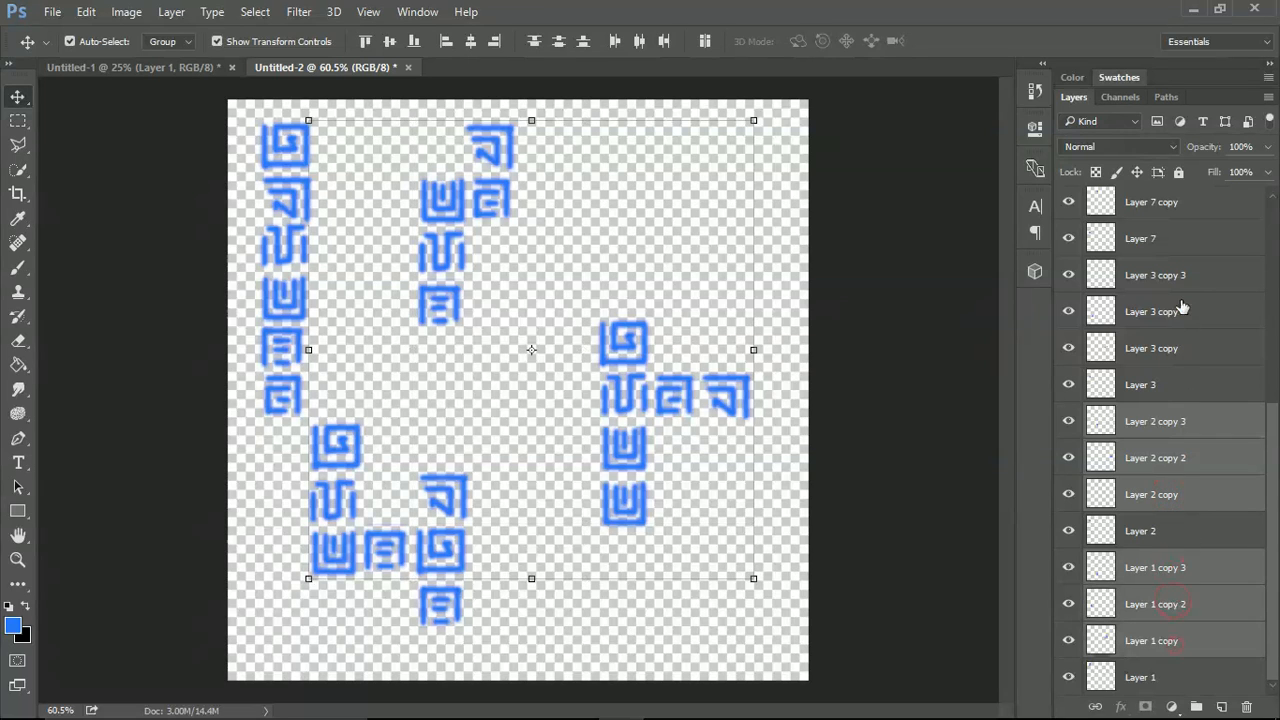
pyautogui.keyDown('ctrl'); pyautogui.click(1157, 207); pyautogui.keyUp('ctrl')
pyautogui.keyDown('ctrl'); pyautogui.click(1152, 275); pyautogui.keyUp('ctrl')
pyautogui.rightClick(1152, 275)
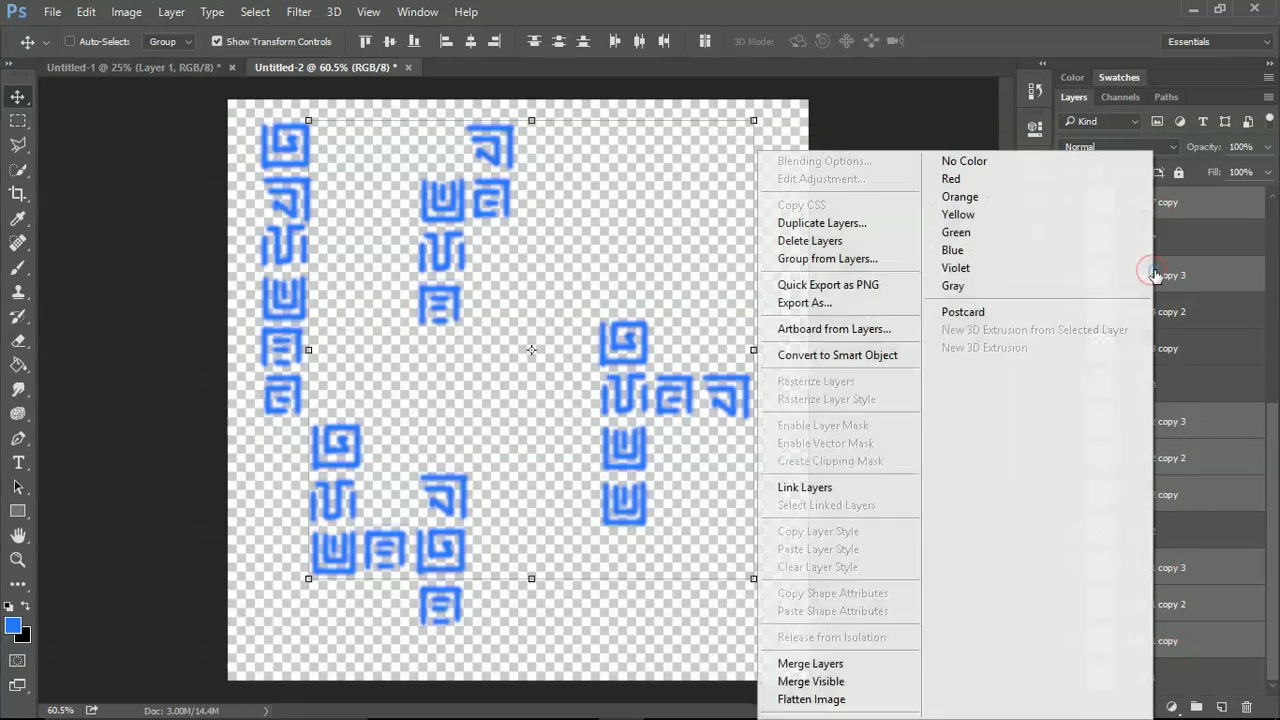
pyautogui.click(822, 663)
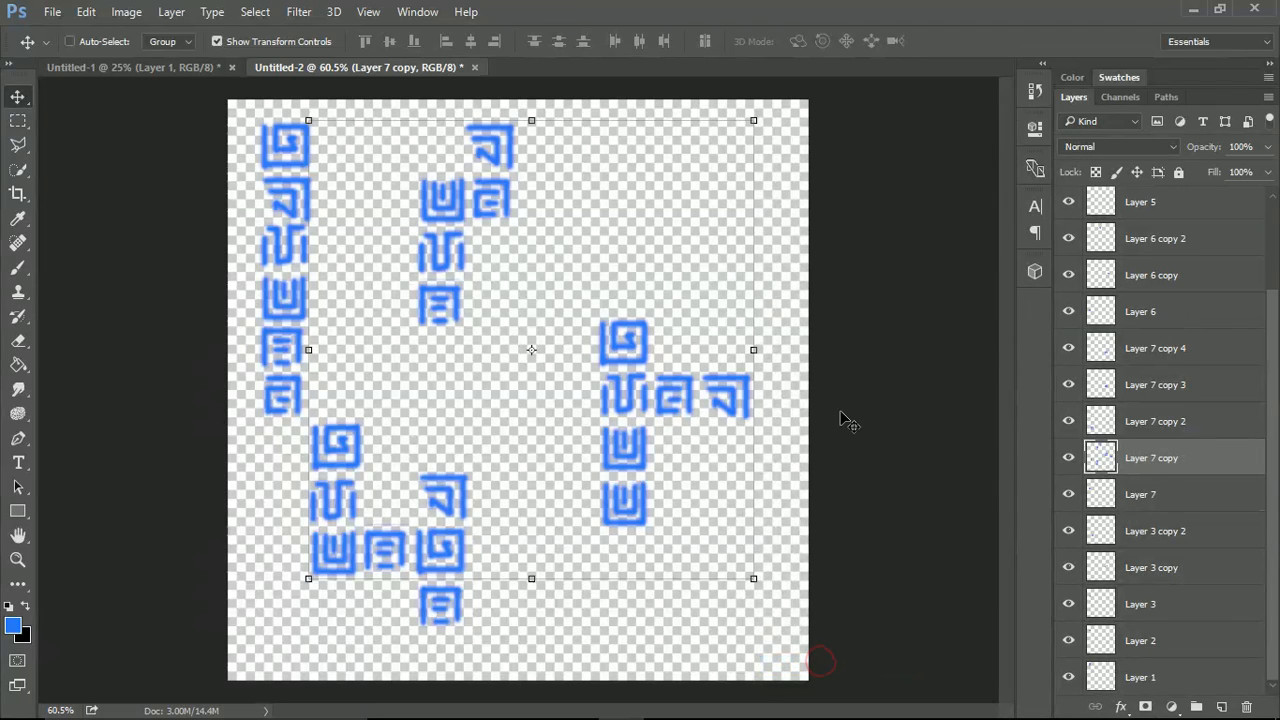
pyautogui.moveTo(449, 271); pyautogui.dragTo(737, 261)
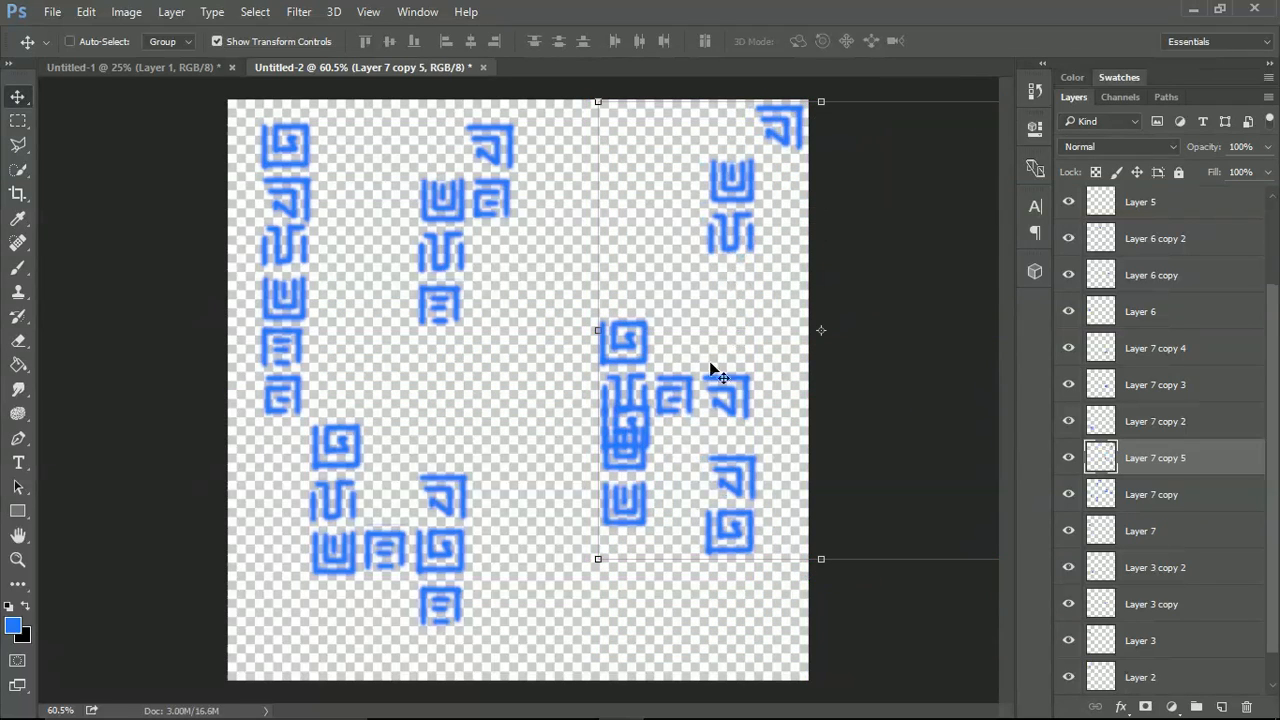
# Merge both Layer 6 copies, Layer 7 copies 2 to 4, Layer 3 copy and Layer 3 copy 2 into one layer.
pyautogui.click(1138, 420)
pyautogui.keyDown('shift'); pyautogui.click(1145, 349); pyautogui.keyUp('shift')
pyautogui.keyDown('ctrl'); pyautogui.click(1160, 242); pyautogui.keyUp('ctrl')
pyautogui.keyDown('ctrl'); pyautogui.click(1163, 273); pyautogui.keyUp('ctrl')
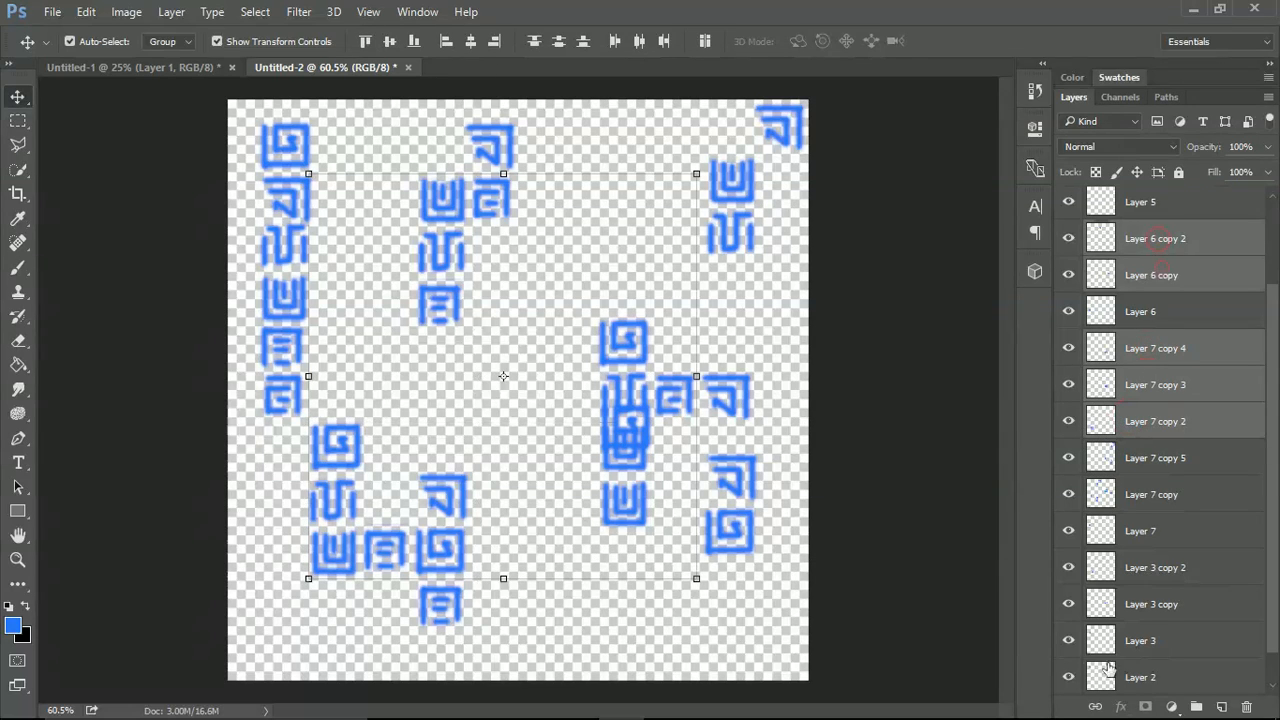
pyautogui.keyDown('ctrl'); pyautogui.click(1150, 611); pyautogui.keyUp('ctrl')
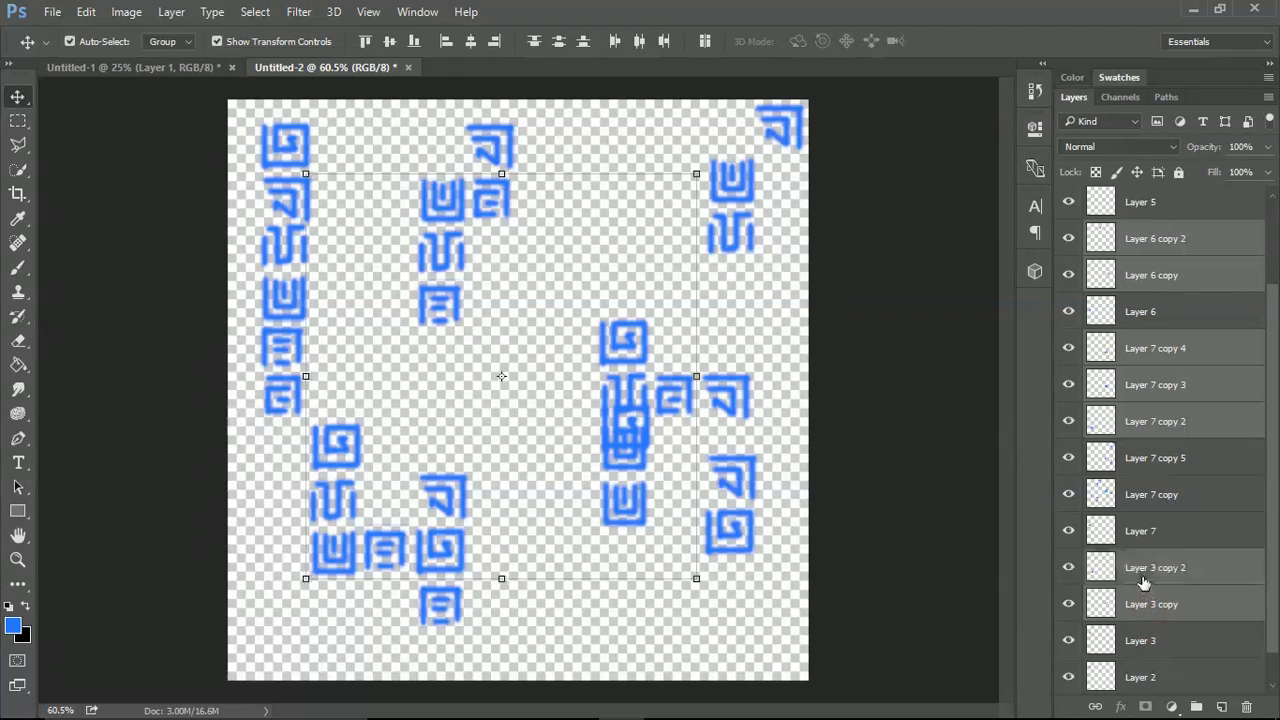
pyautogui.rightClick(1146, 582)
pyautogui.click(952, 524)
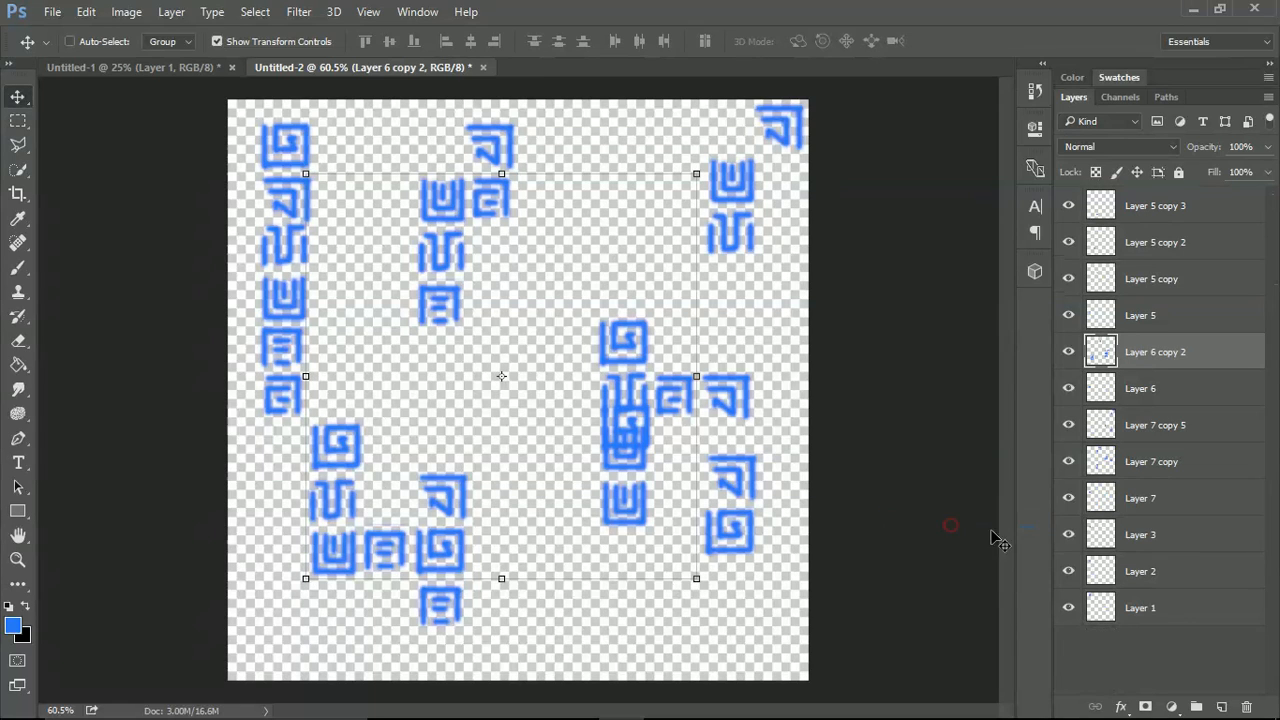
# Try a duplicate of the merged Layer 6 copy 2 lower on the canvas and undo it.
pyautogui.moveTo(637, 369); pyautogui.dragTo(578, 566)
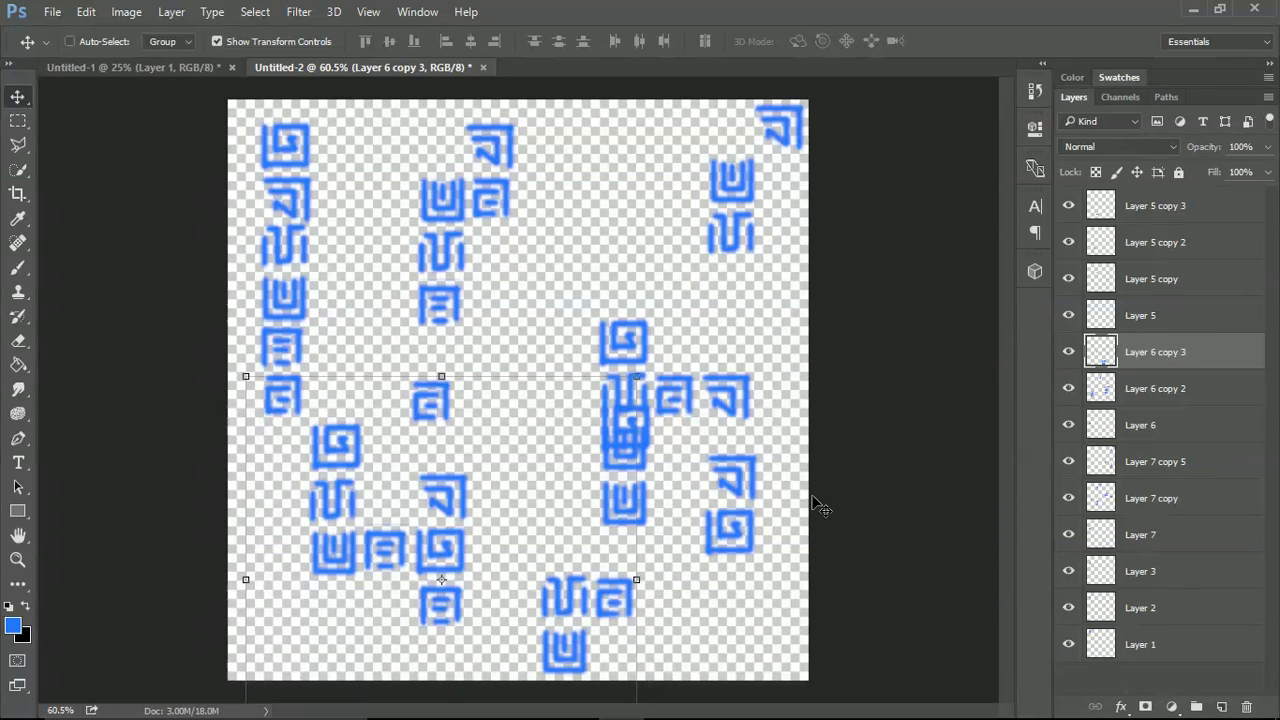
pyautogui.hotkey('ctrl', 'z')
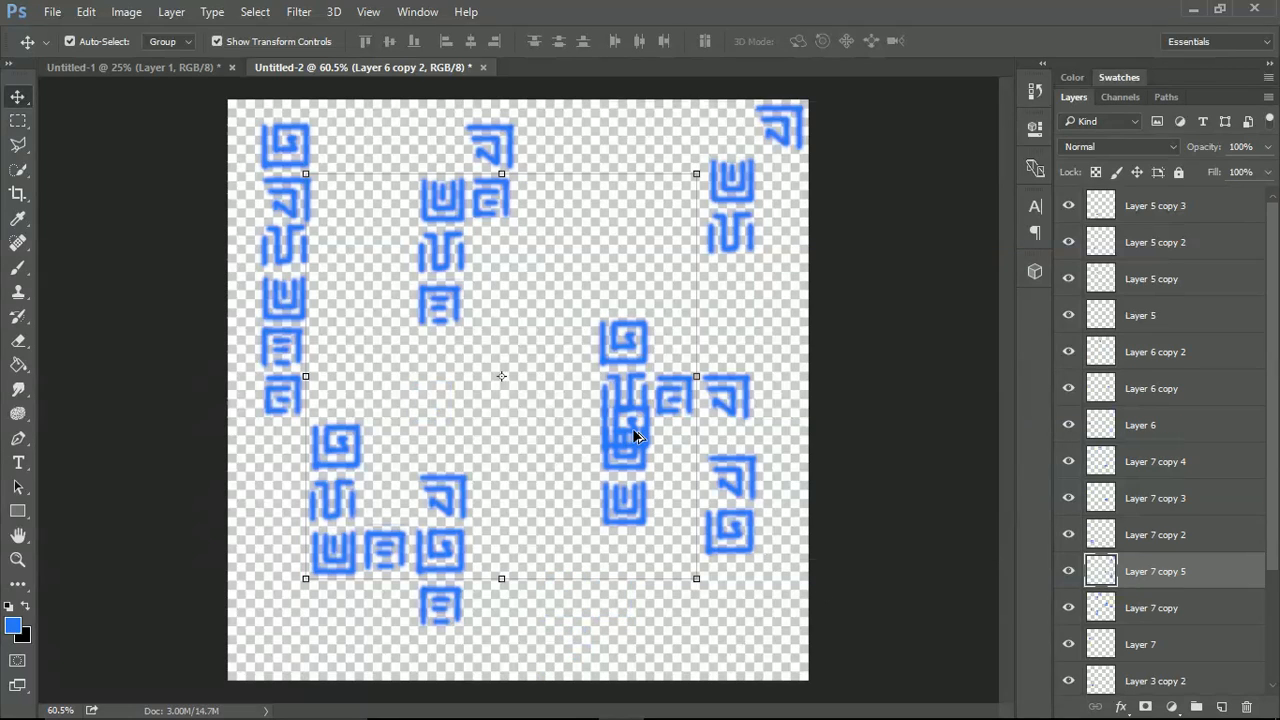
# Undo back to before Layer 7 copy was duplicated, and place a new duplicate of it slightly lower on the canvas's right side.
pyautogui.click(643, 455)
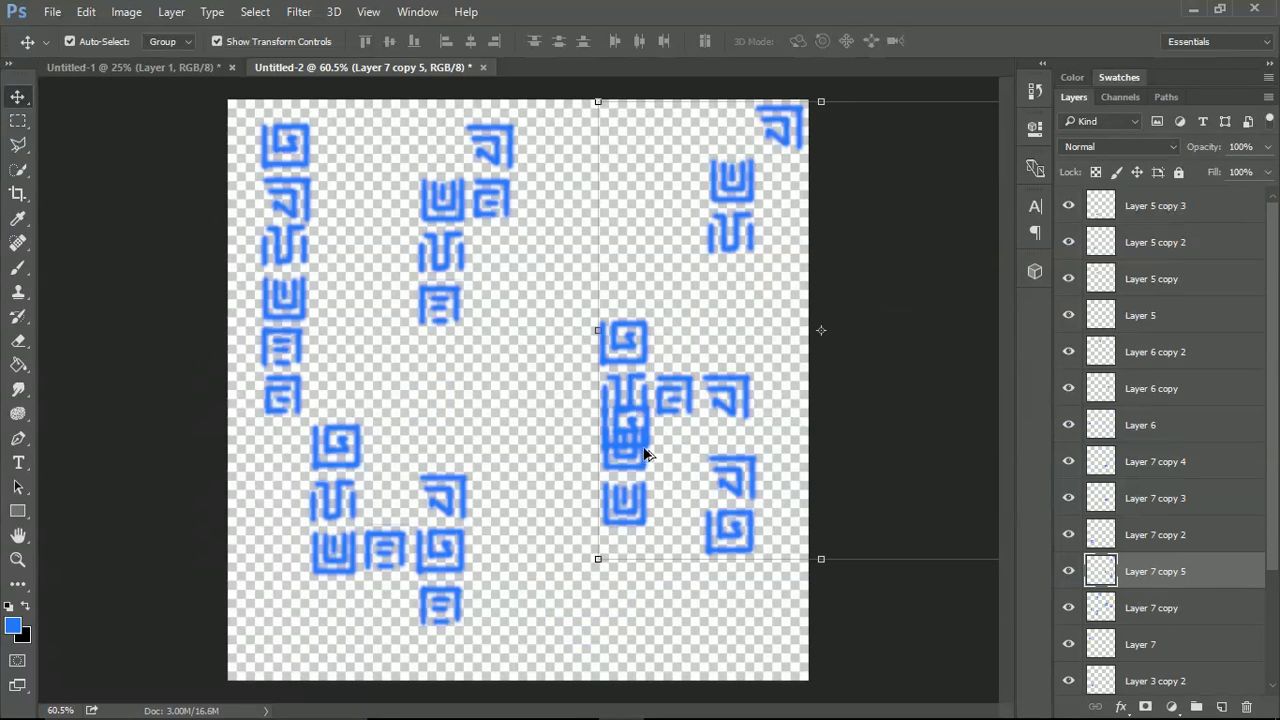
pyautogui.hotkey('ctrl', 'z')
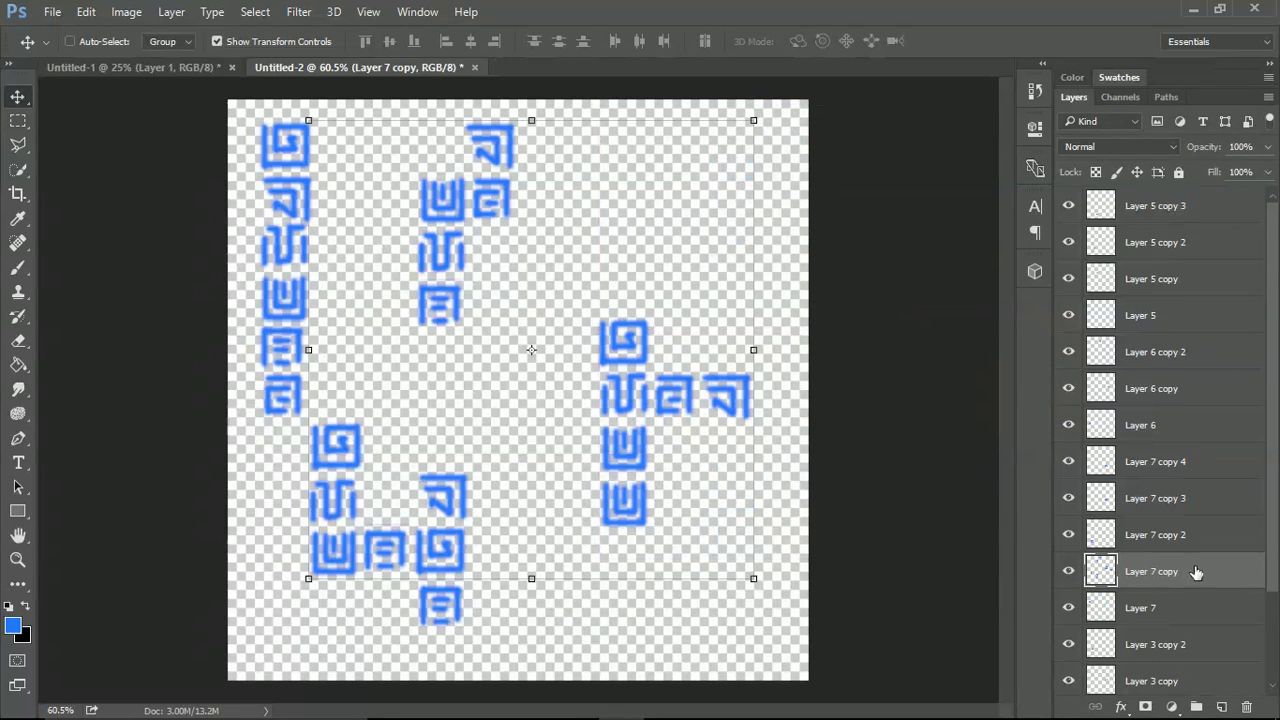
pyautogui.moveTo(640, 276); pyautogui.dragTo(869, 337)
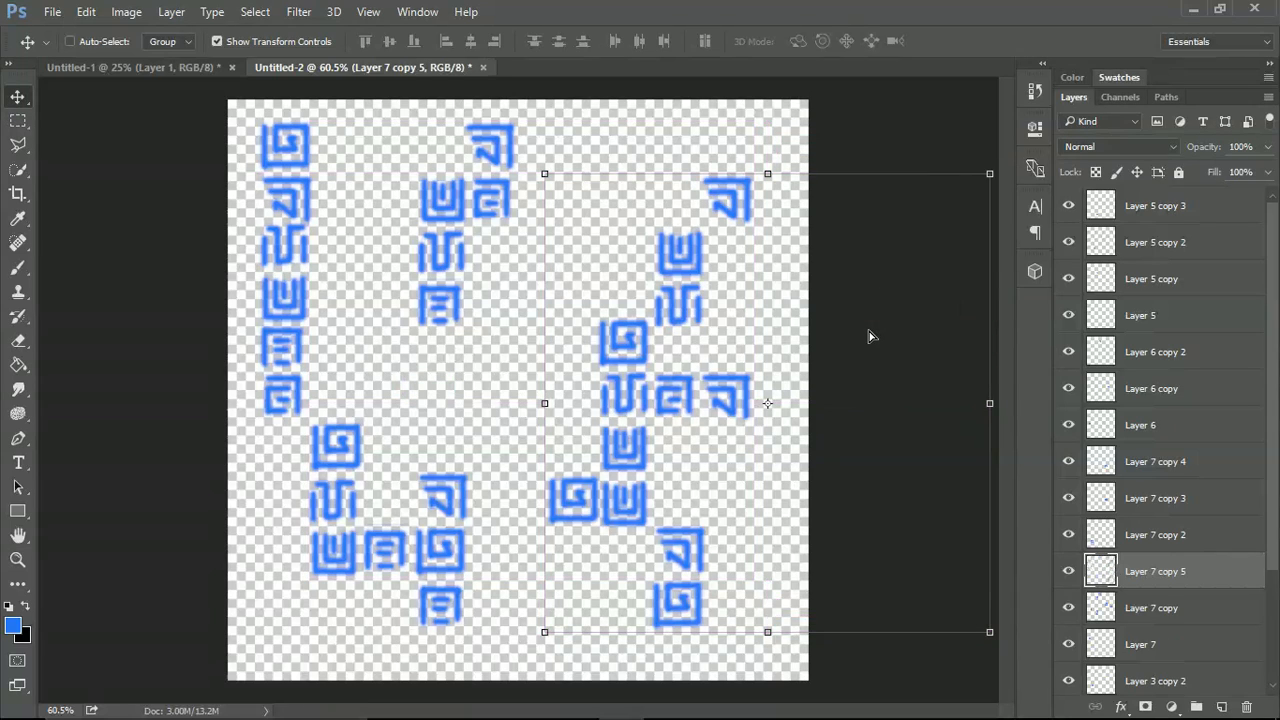
# Merge Layer 7 copies 2 and 3, both Layer 6 copies, and Layer 5 copies 2 and 3 into one layer.
pyautogui.click(1150, 535)
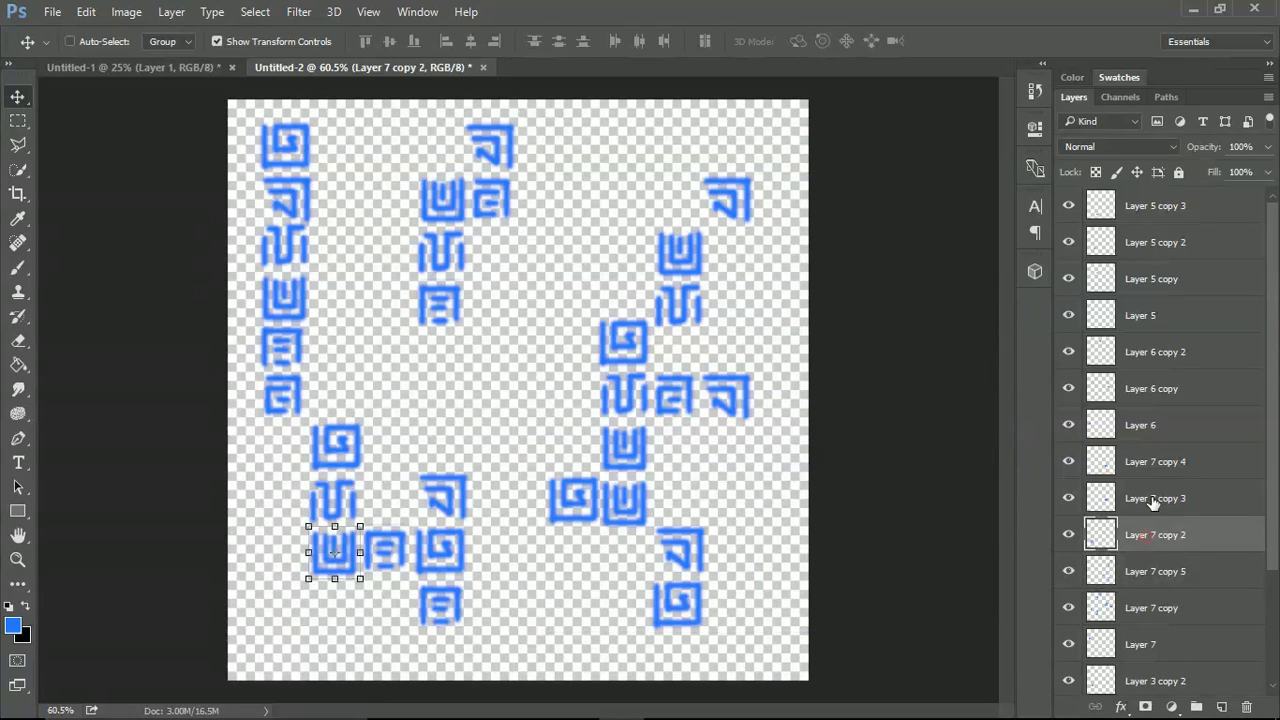
pyautogui.keyDown('shift'); pyautogui.click(1150, 498); pyautogui.keyUp('shift')
pyautogui.keyDown('ctrl'); pyautogui.click(1148, 352); pyautogui.keyUp('ctrl')
pyautogui.keyDown('ctrl'); pyautogui.click(1148, 388); pyautogui.keyUp('ctrl')
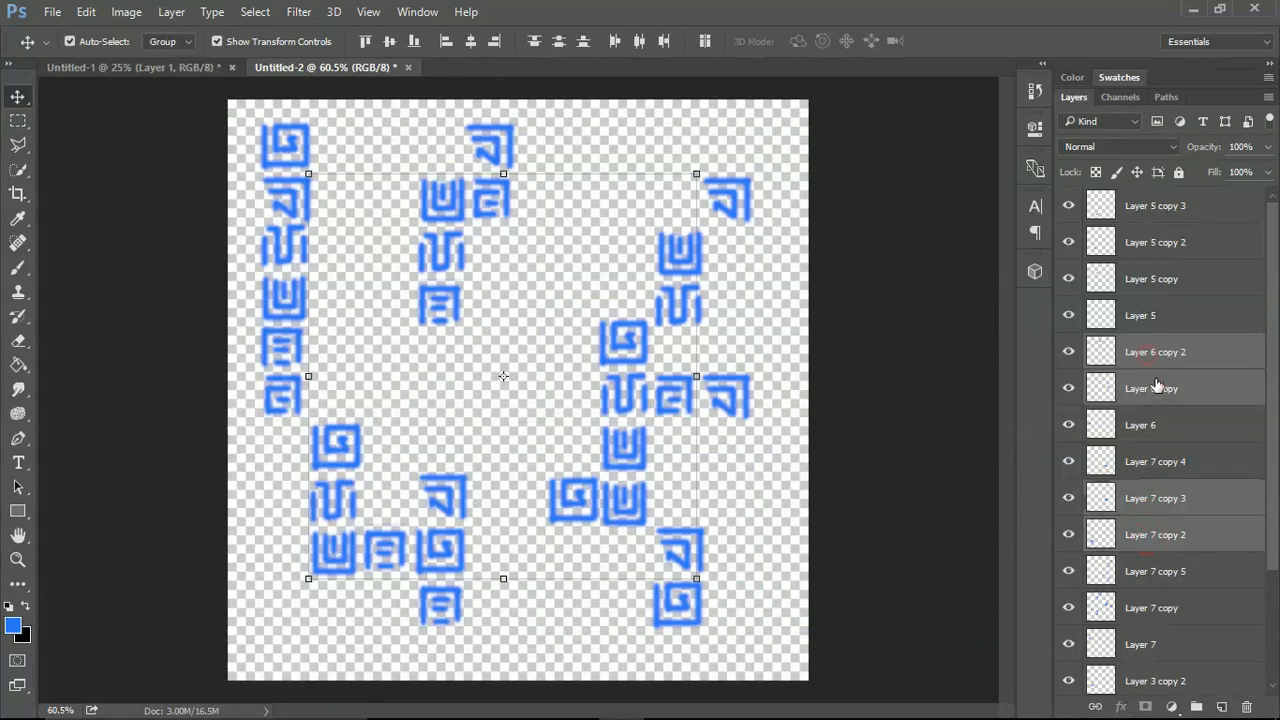
pyautogui.keyDown('ctrl'); pyautogui.click(1140, 207); pyautogui.keyUp('ctrl')
pyautogui.keyDown('ctrl'); pyautogui.click(1143, 244); pyautogui.keyUp('ctrl')
pyautogui.rightClick(1143, 245)
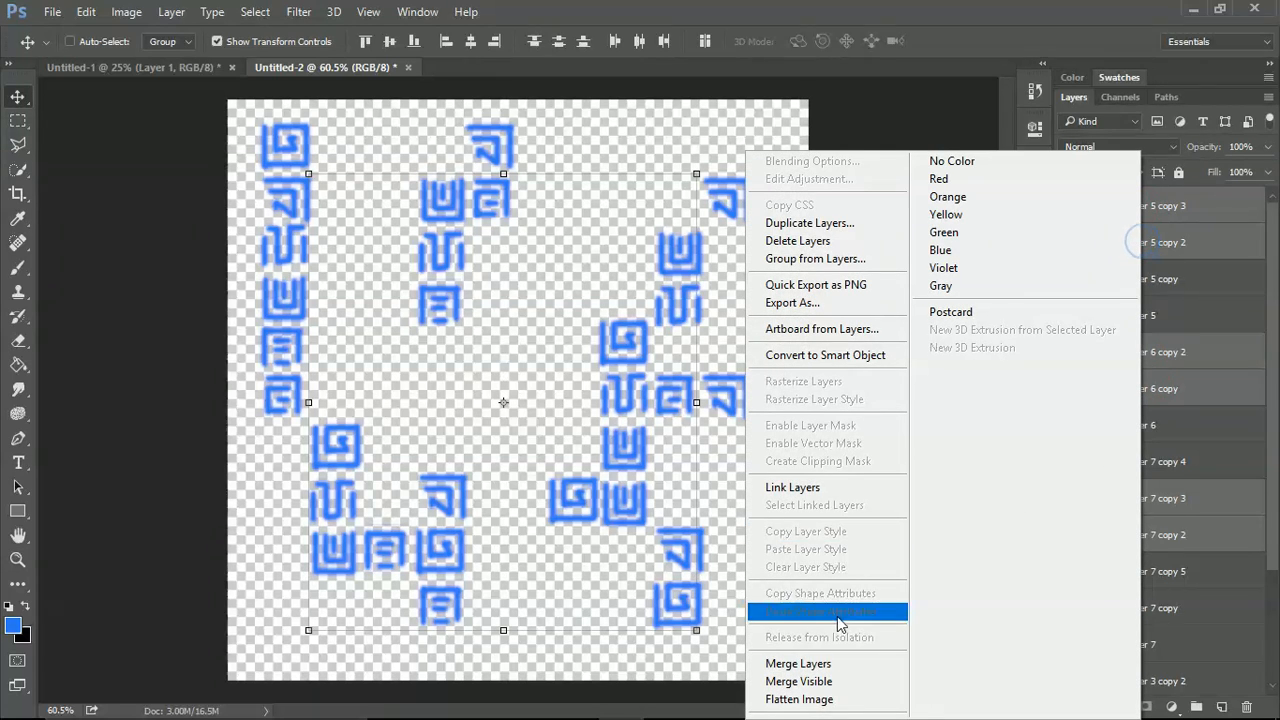
pyautogui.click(830, 665)
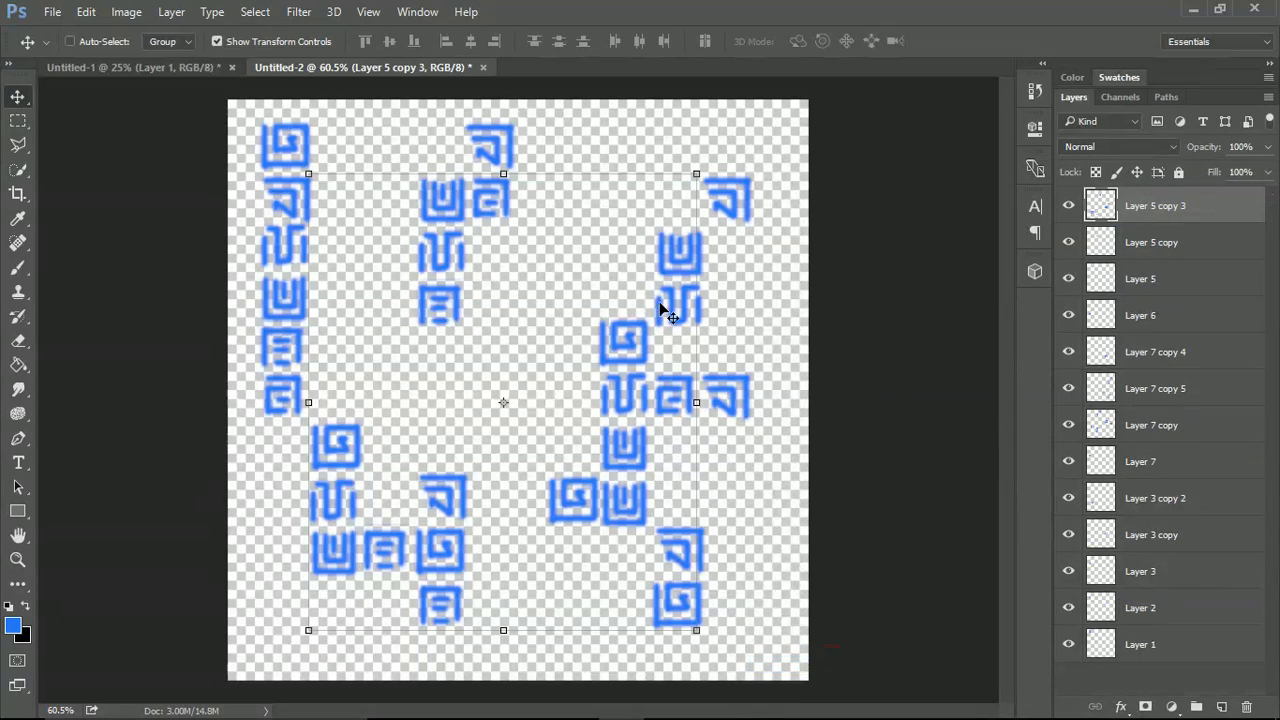
# Duplicate the merged Layer 5 copy 3 twice, placing one copy toward the canvas's lower left and the other at its upper right without overlapping glyphs.
pyautogui.moveTo(676, 316); pyautogui.dragTo(586, 512)
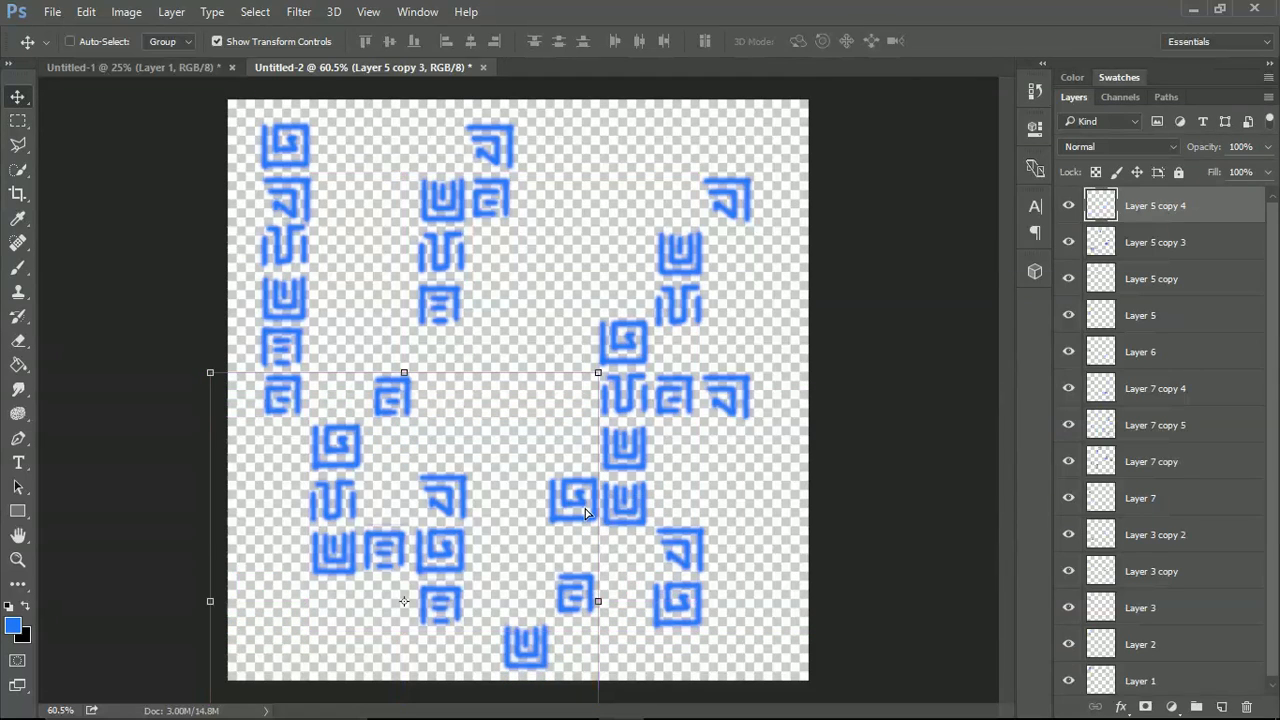
pyautogui.moveTo(528, 456); pyautogui.dragTo(862, 178)
pyautogui.moveTo(848, 273); pyautogui.dragTo(768, 52)
pyautogui.hotkey('ctrl', 'z')
pyautogui.moveTo(851, 346); pyautogui.dragTo(877, 119)
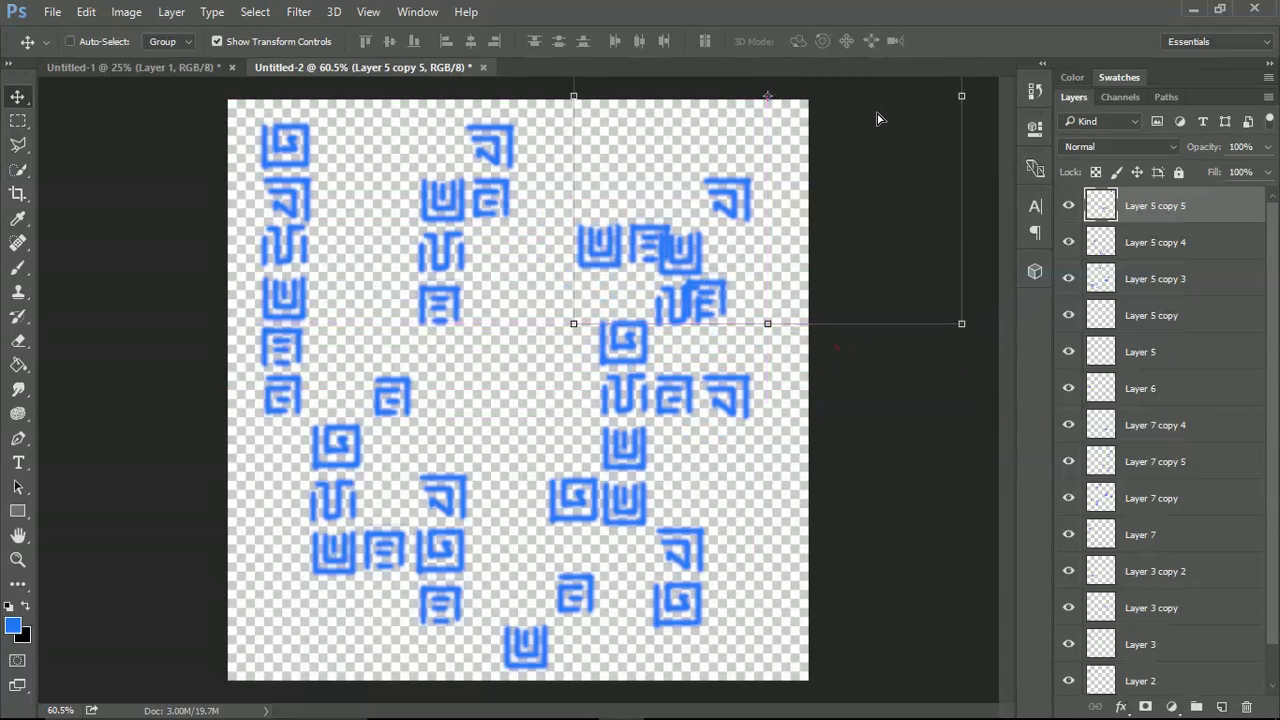
pyautogui.moveTo(863, 271); pyautogui.dragTo(837, 180)
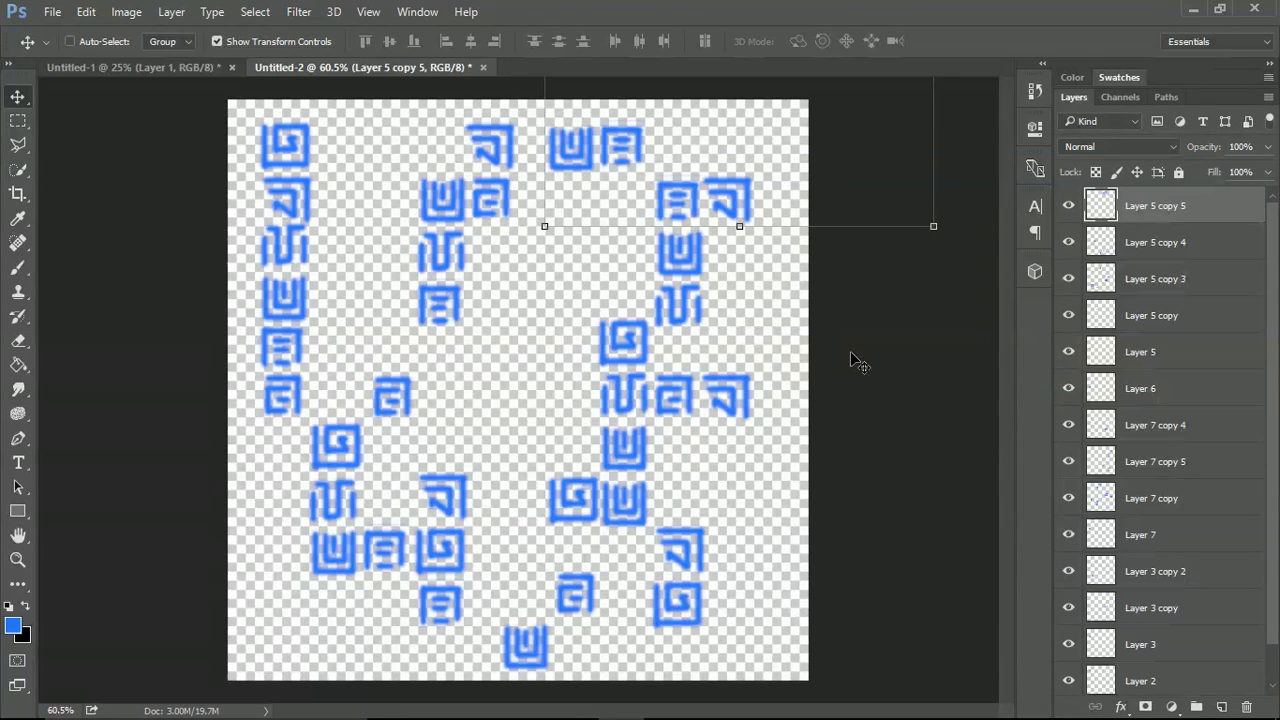
pyautogui.click(1156, 248)
pyautogui.click(1151, 221)
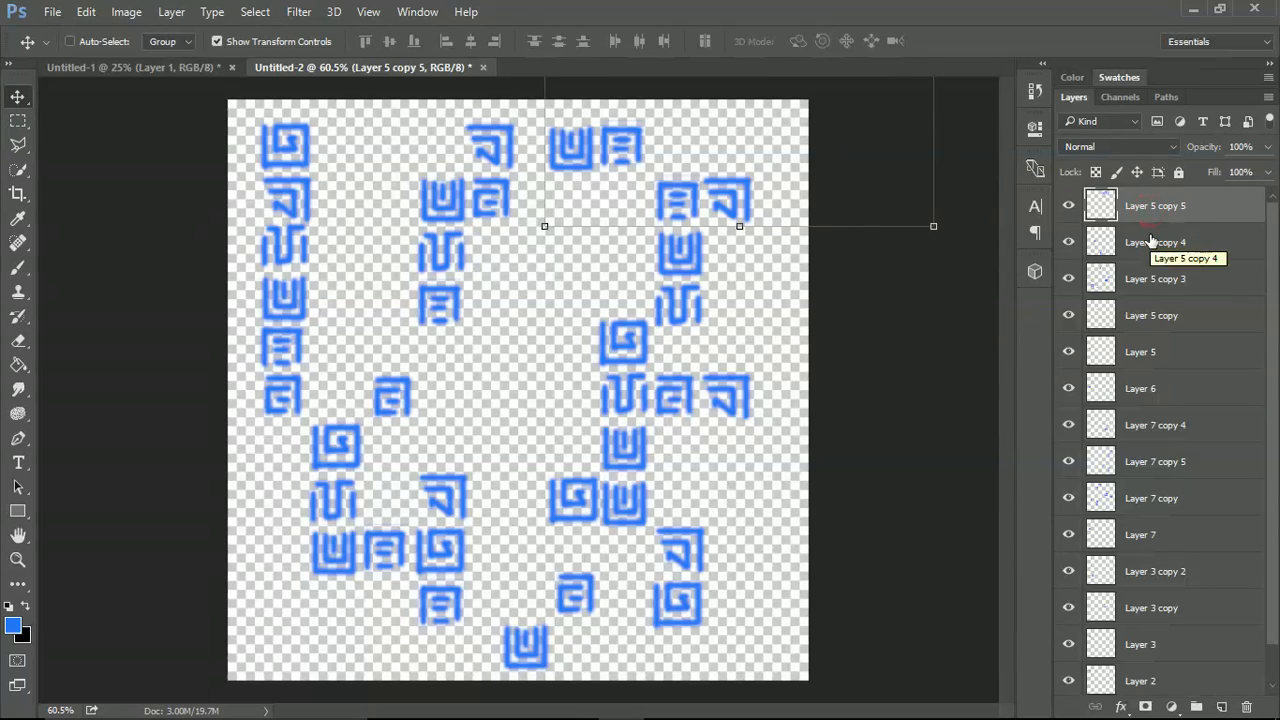